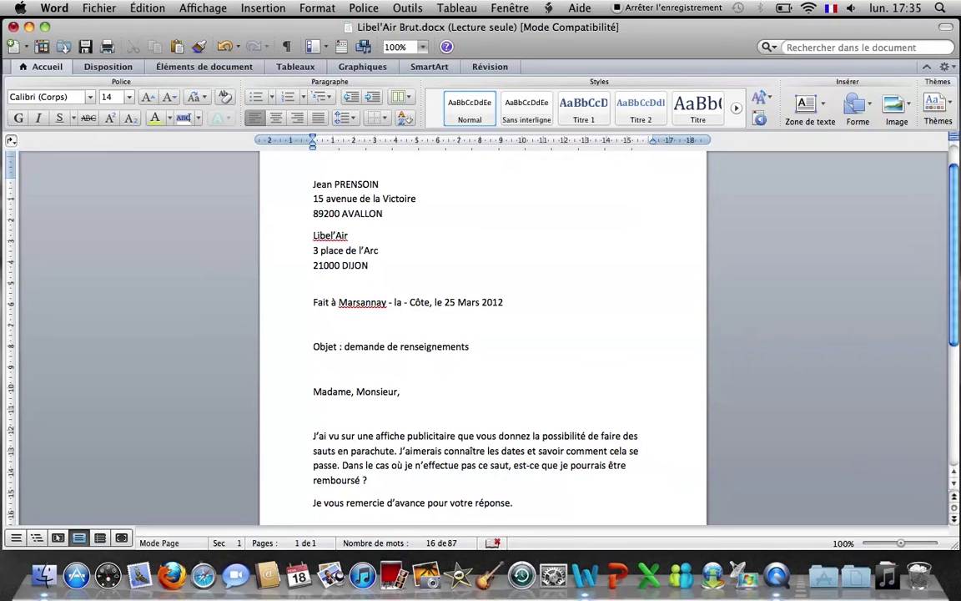
- Read through the unformatted letter from the sender's address down to the closing signature
{"action": "scroll", "coordinate": [483, 333], "scroll_direction": "down", "scroll_amount": 3}
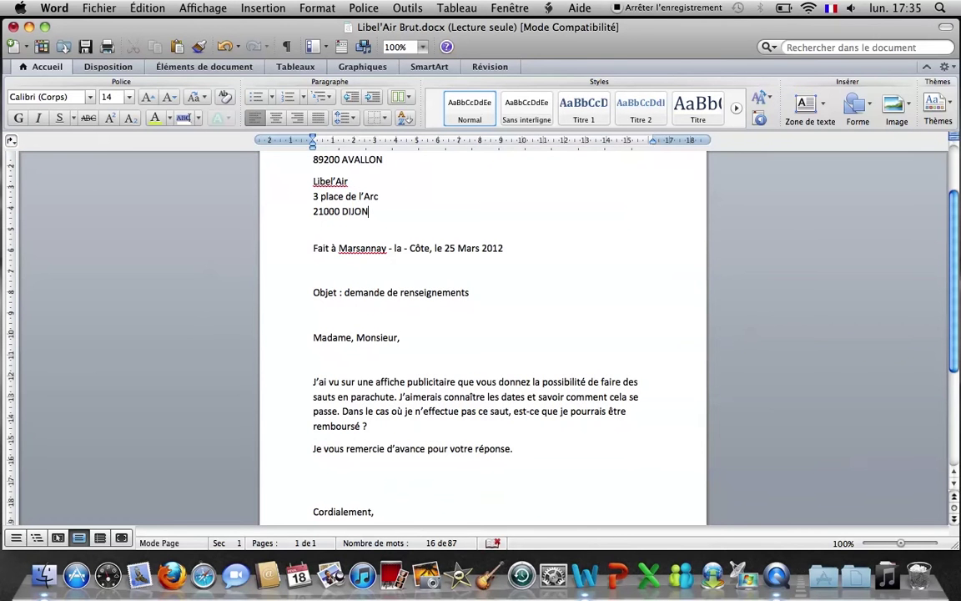
{"action": "scroll", "coordinate": [483, 334], "scroll_direction": "down", "scroll_amount": 3}
{"action": "scroll", "coordinate": [483, 334], "scroll_direction": "up", "scroll_amount": 6}
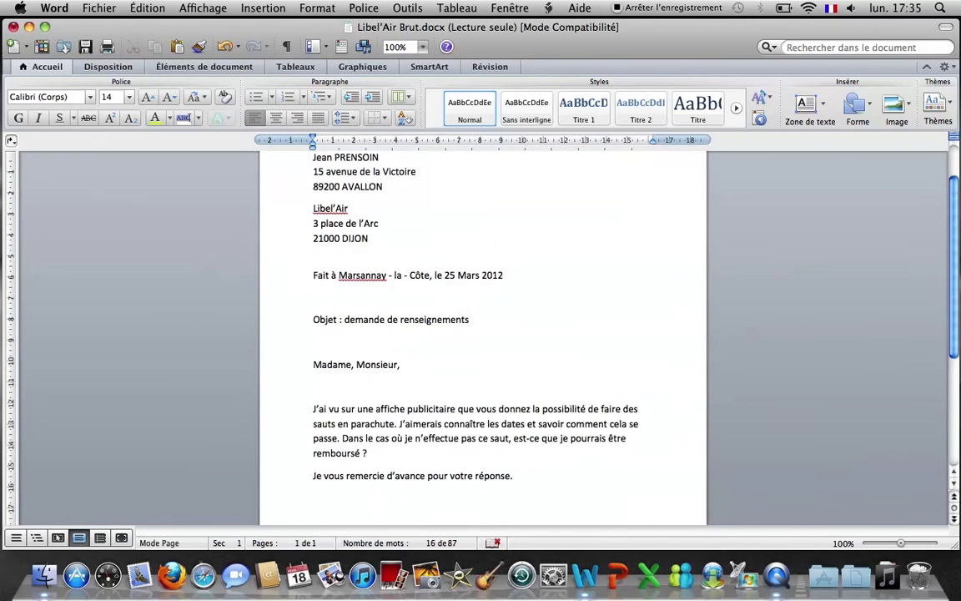
{"action": "scroll", "coordinate": [483, 334], "scroll_direction": "up", "scroll_amount": 1}
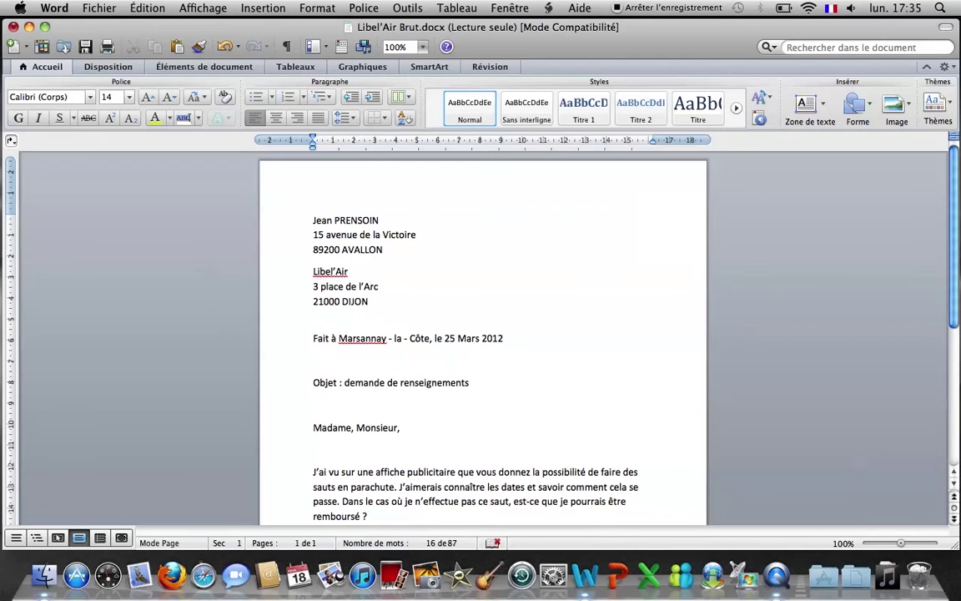
{"action": "scroll", "coordinate": [483, 334], "scroll_direction": "down", "scroll_amount": 3}
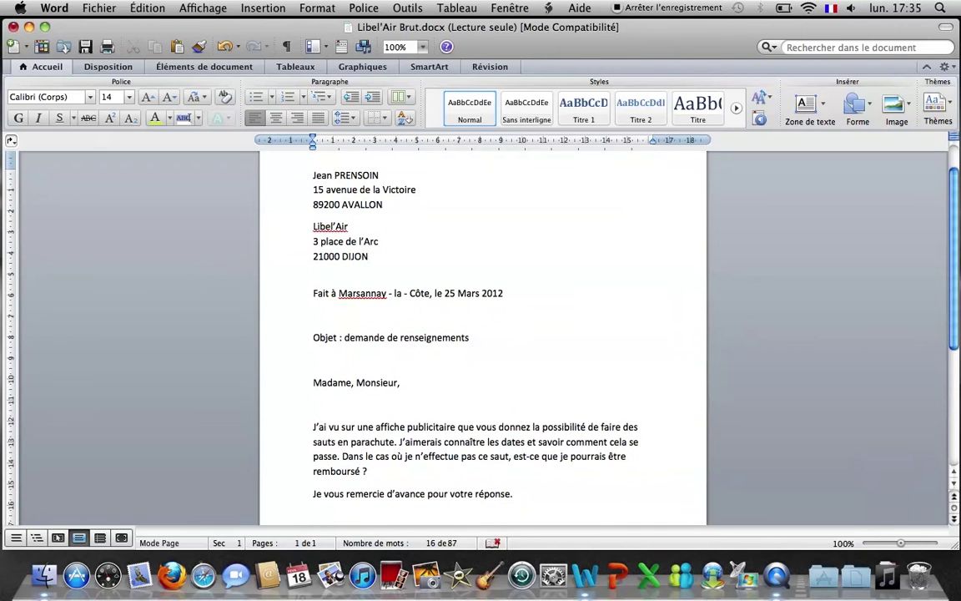
{"action": "scroll", "coordinate": [483, 334], "scroll_direction": "down", "scroll_amount": 3}
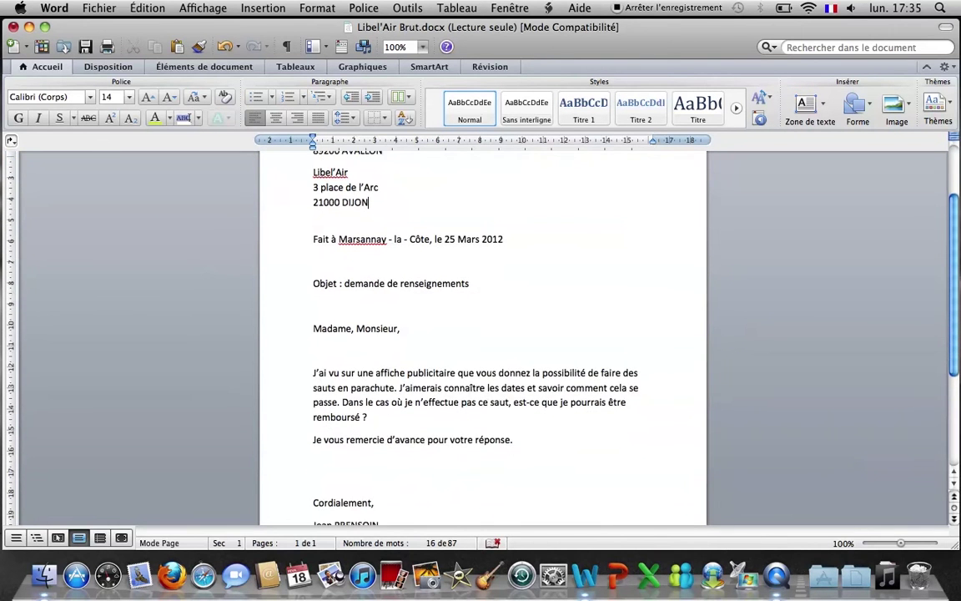
{"action": "scroll", "coordinate": [483, 334], "scroll_direction": "down", "scroll_amount": 3}
{"action": "scroll", "coordinate": [483, 333], "scroll_direction": "up", "scroll_amount": 6}
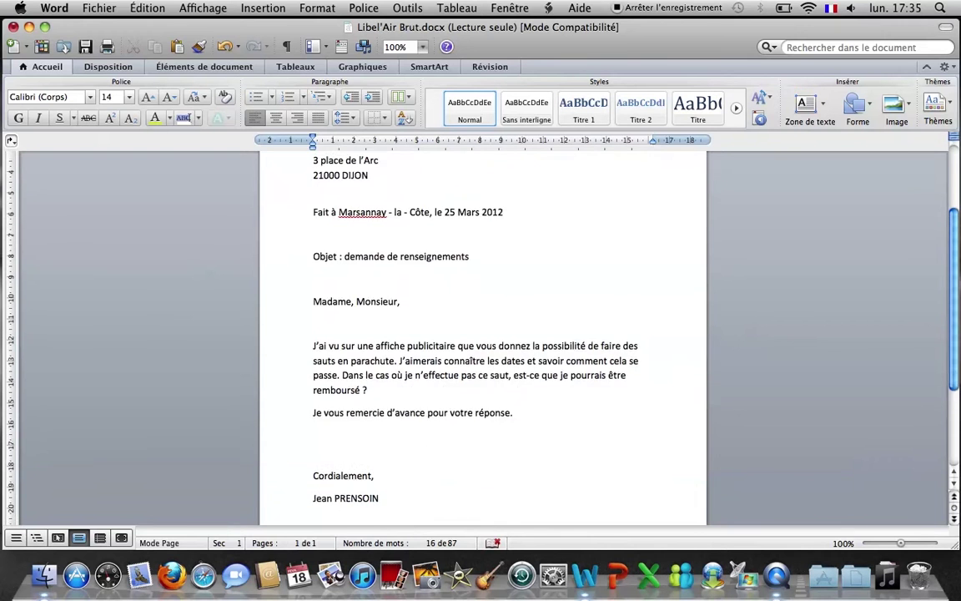
{"action": "scroll", "coordinate": [483, 333], "scroll_direction": "up", "scroll_amount": 3}
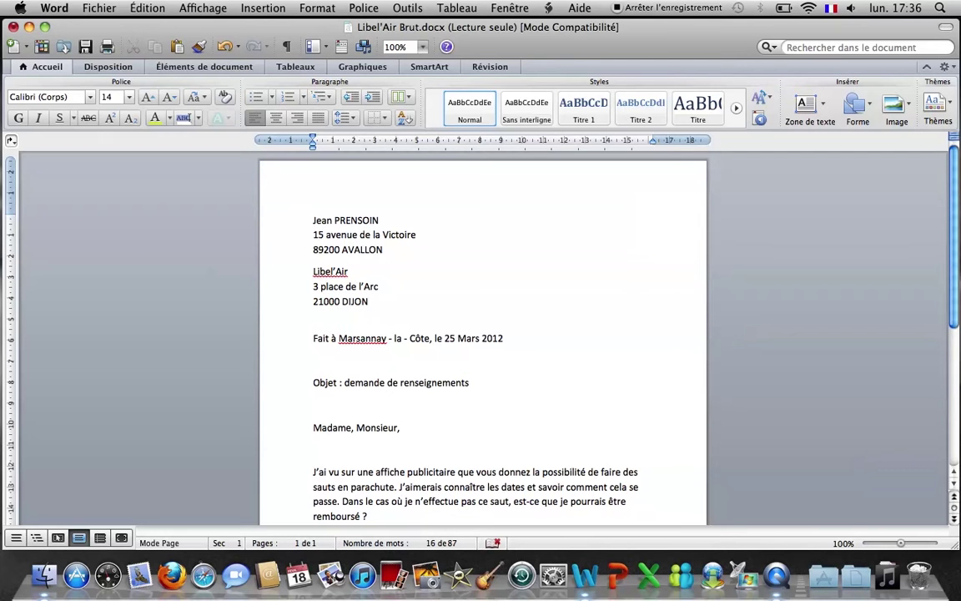
- Make the sender's name and the recipient company name Libel'Air bold in the address blocks
{"action": "left_click_drag", "start_coordinate": [379, 221], "coordinate": [312, 220]}
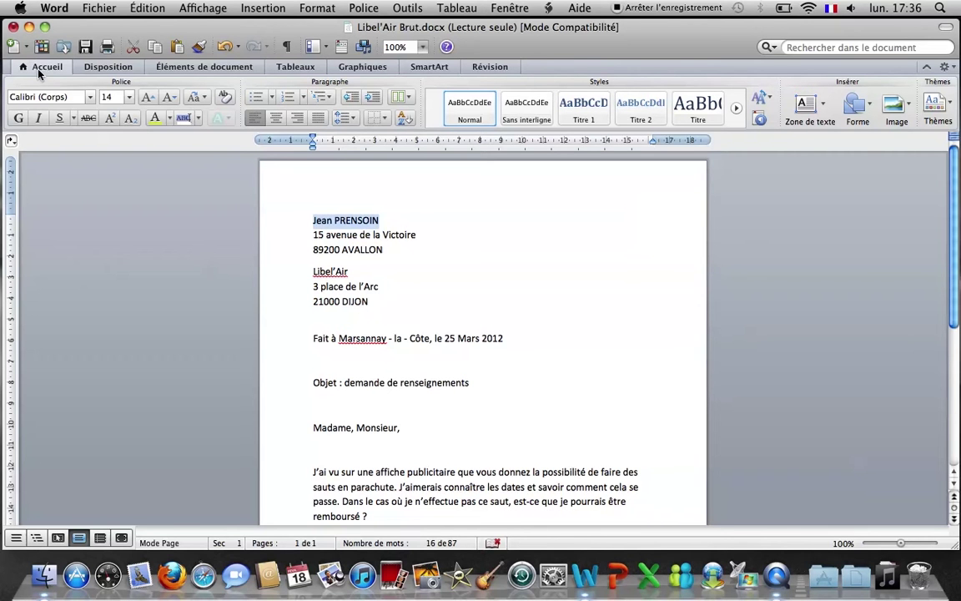
{"action": "left_click", "coordinate": [20, 118]}
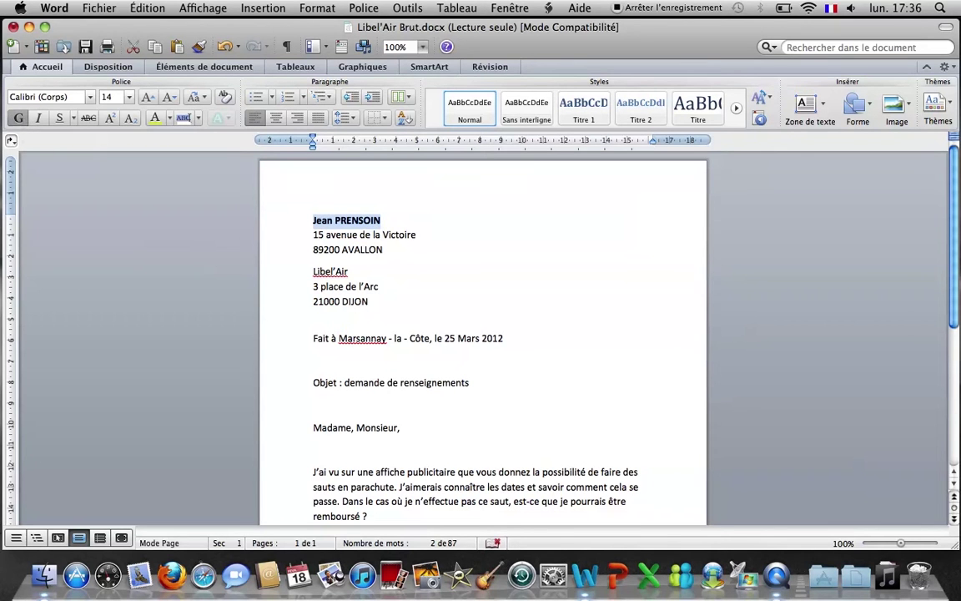
{"action": "left_click_drag", "start_coordinate": [348, 271], "coordinate": [312, 271]}
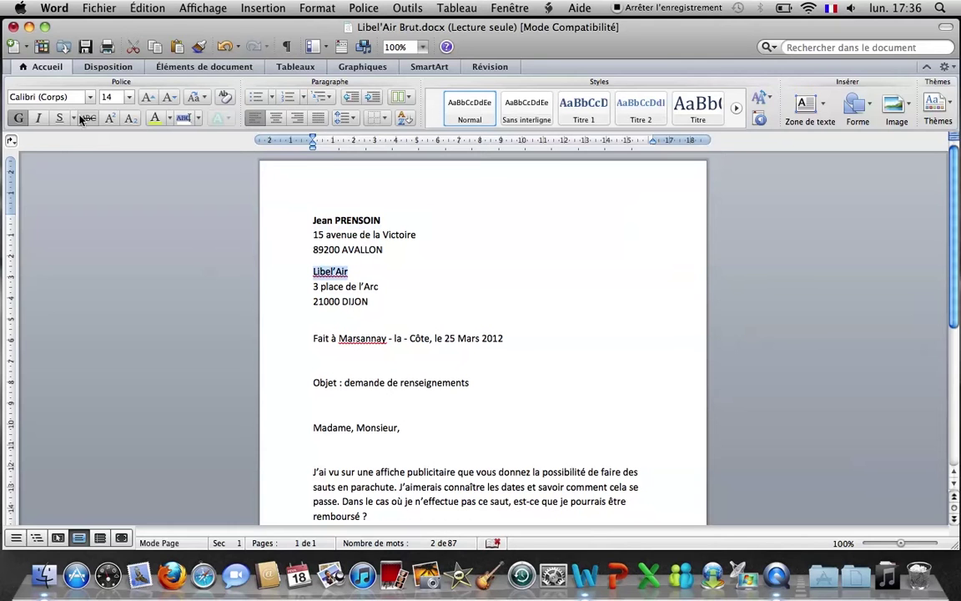
{"action": "left_click", "coordinate": [19, 118]}
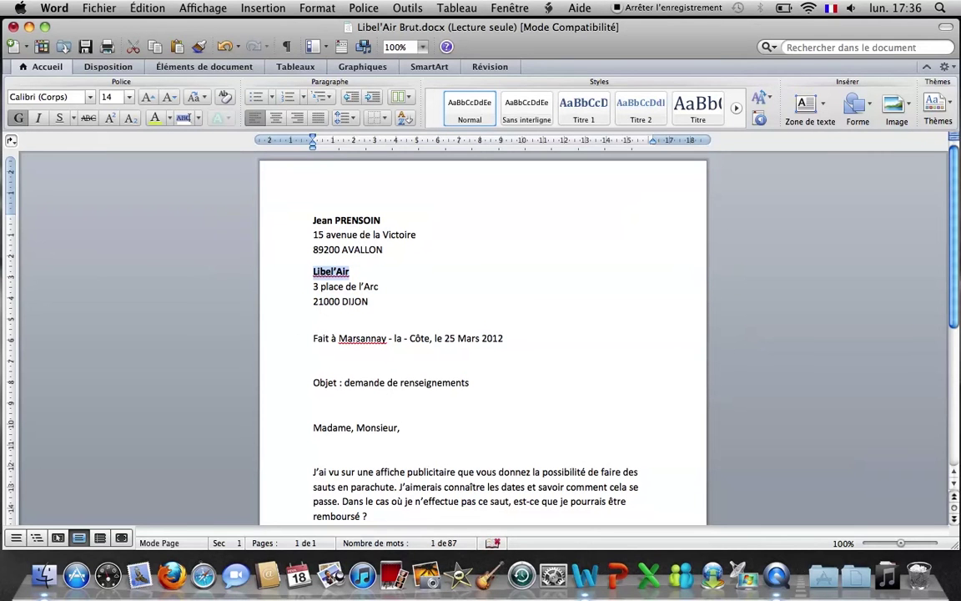
- Underline the word "Objet" in the subject line and italicize "demande de renseignements"
{"action": "left_click_drag", "start_coordinate": [337, 384], "coordinate": [314, 385]}
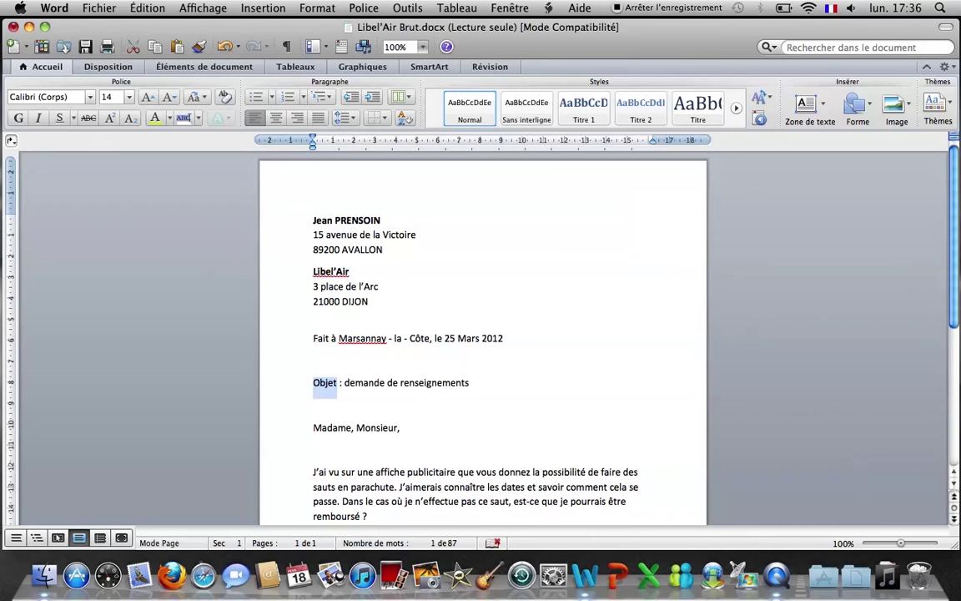
{"action": "left_click", "coordinate": [57, 118]}
{"action": "left_click_drag", "start_coordinate": [473, 384], "coordinate": [354, 382]}
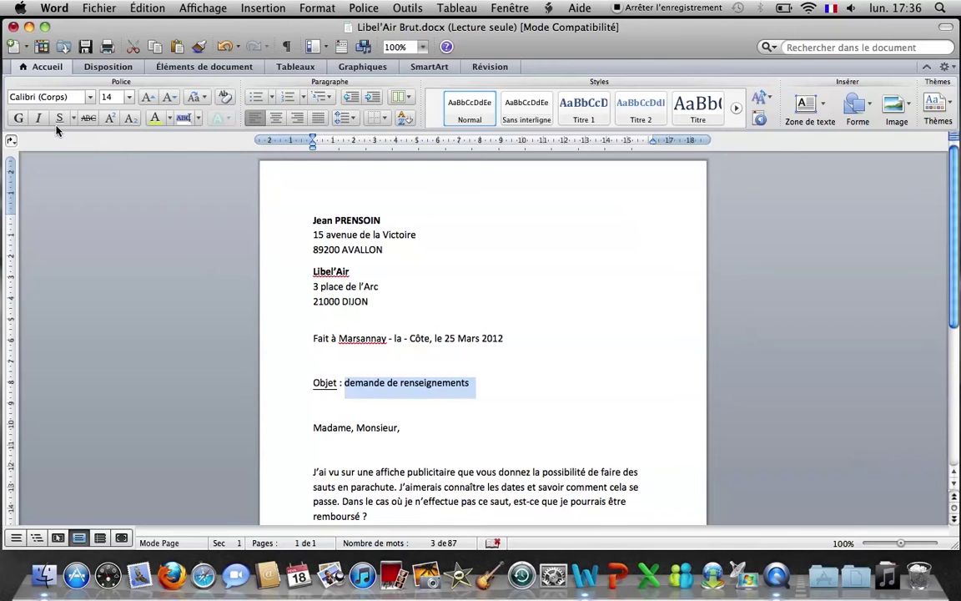
{"action": "left_click", "coordinate": [59, 118]}
{"action": "left_click", "coordinate": [38, 117]}
{"action": "left_click", "coordinate": [433, 338]}
- Make the sender's name in the signature below "Cordialement," bold
{"action": "scroll", "coordinate": [433, 338], "scroll_direction": "down", "scroll_amount": 3}
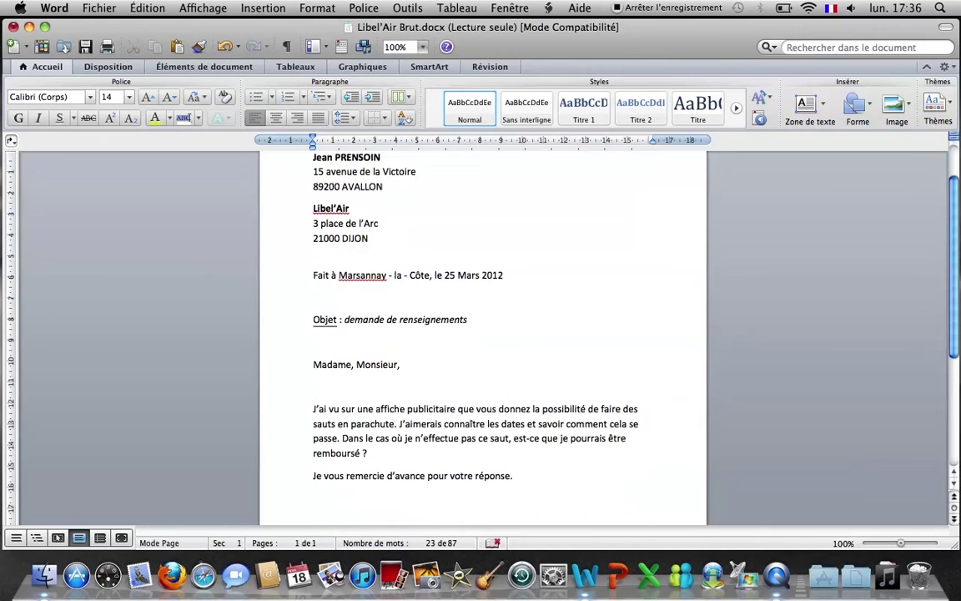
{"action": "scroll", "coordinate": [433, 338], "scroll_direction": "up", "scroll_amount": 3}
{"action": "scroll", "coordinate": [391, 304], "scroll_direction": "down", "scroll_amount": 3}
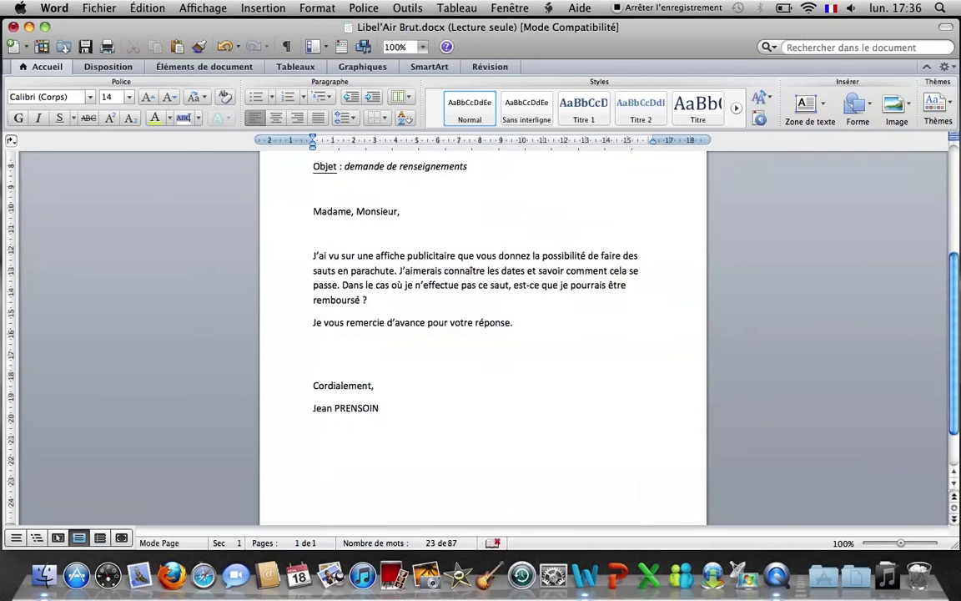
{"action": "left_click_drag", "start_coordinate": [384, 408], "coordinate": [300, 408]}
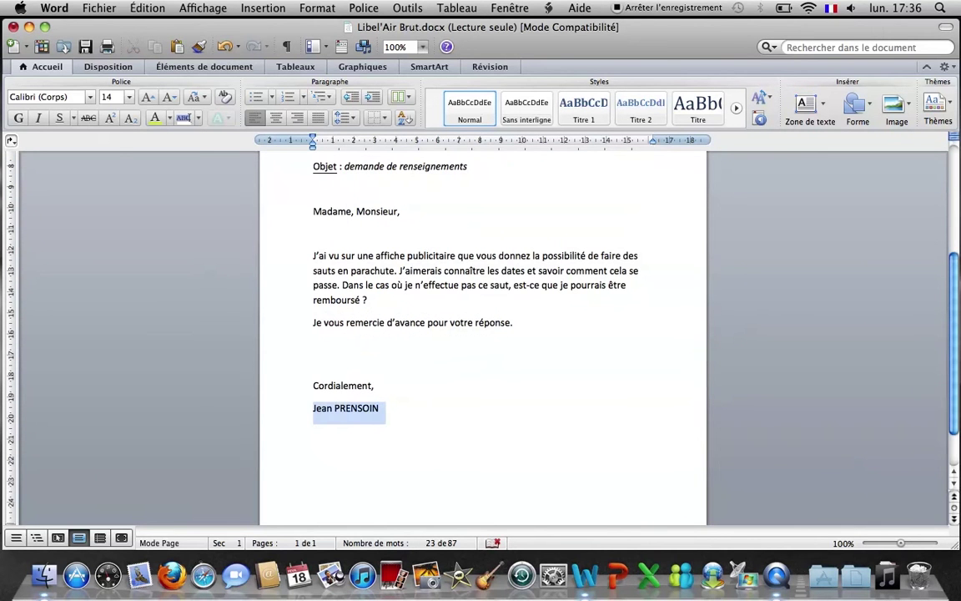
{"action": "left_click", "coordinate": [15, 118]}
{"action": "left_click", "coordinate": [408, 417]}
- Set the left indent of the three-line Libel'Air address block to about 10 cm
{"action": "scroll", "coordinate": [408, 417], "scroll_direction": "up", "scroll_amount": 3}
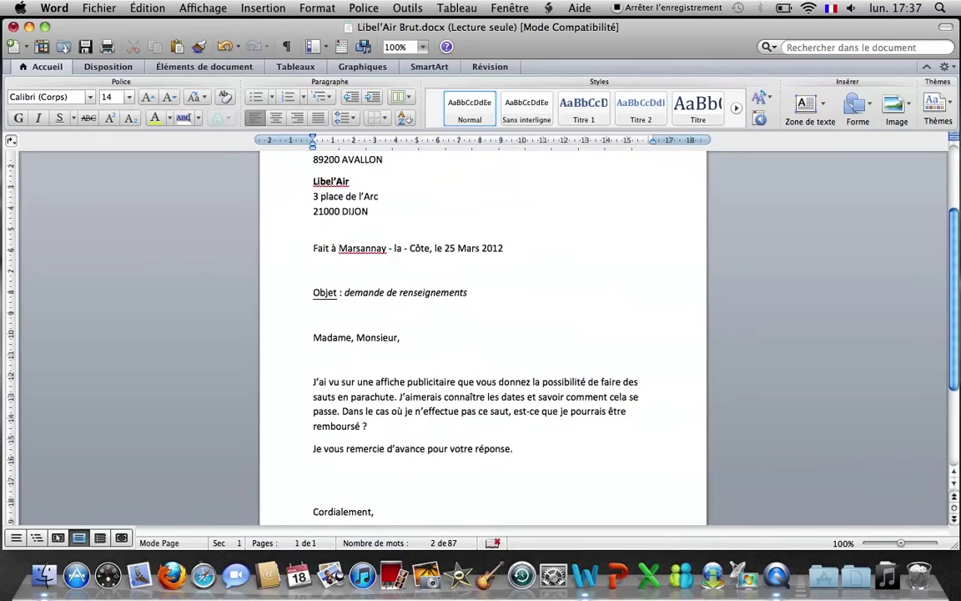
{"action": "scroll", "coordinate": [375, 409], "scroll_direction": "up", "scroll_amount": 1}
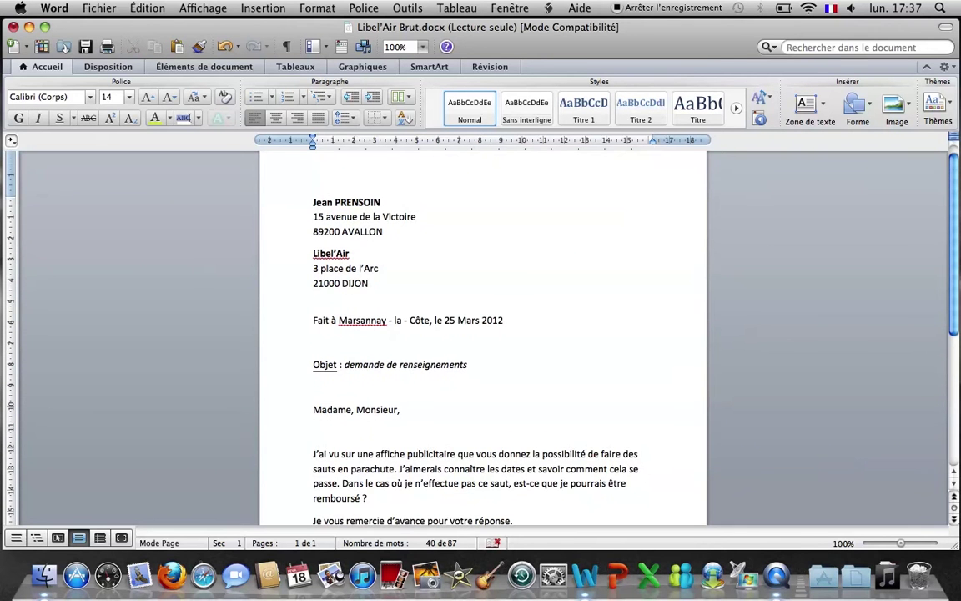
{"action": "scroll", "coordinate": [376, 417], "scroll_direction": "up", "scroll_amount": 1}
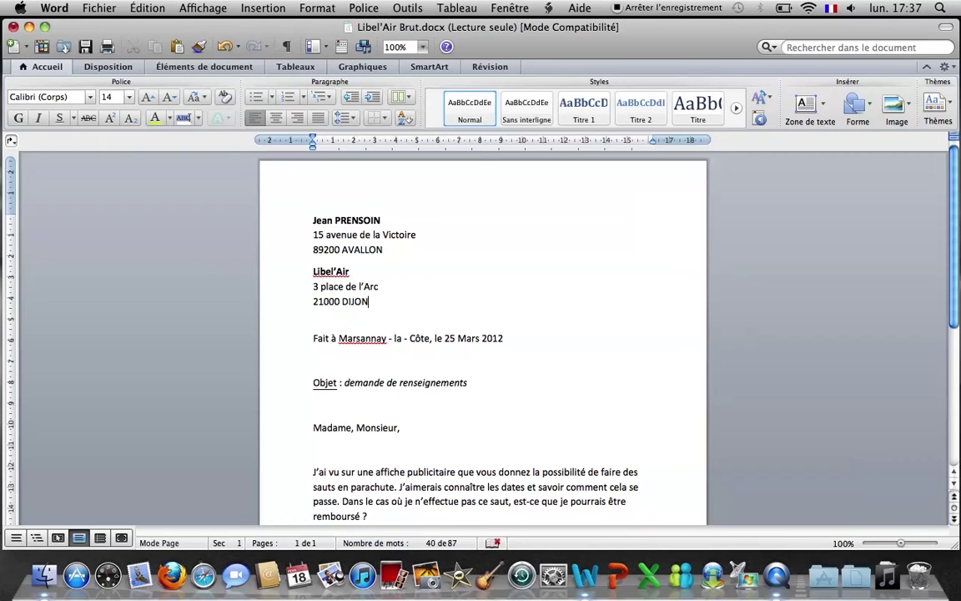
{"action": "left_click_drag", "start_coordinate": [369, 301], "coordinate": [313, 272]}
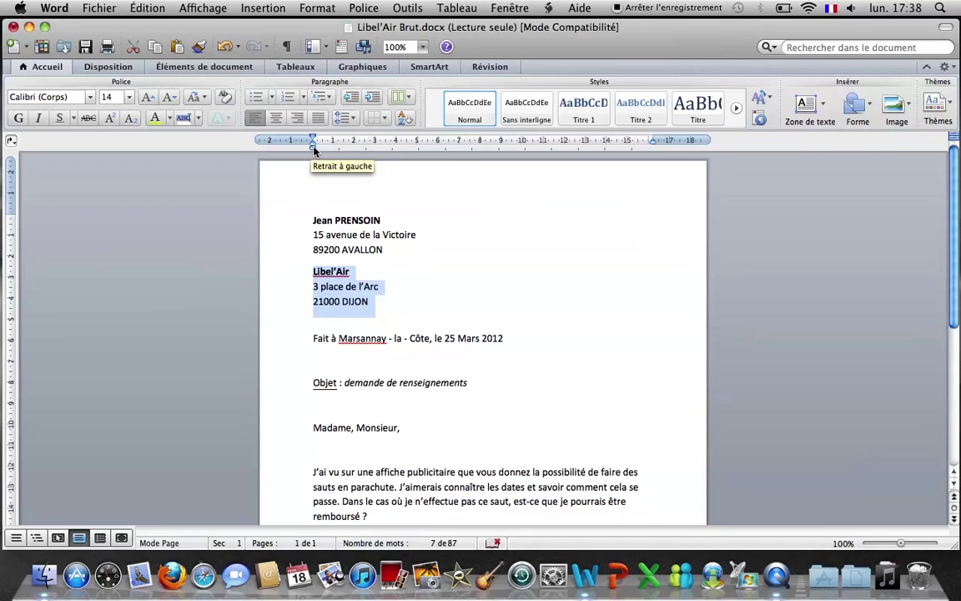
{"action": "mouse_move", "coordinate": [313, 149]}
{"action": "left_mouse_down"}
{"action": "mouse_move", "coordinate": [326, 343]}
{"action": "mouse_move", "coordinate": [330, 158]}
{"action": "mouse_move", "coordinate": [521, 164]}
{"action": "left_mouse_up"}
{"action": "left_click_drag", "start_coordinate": [521, 164], "coordinate": [516, 162]}
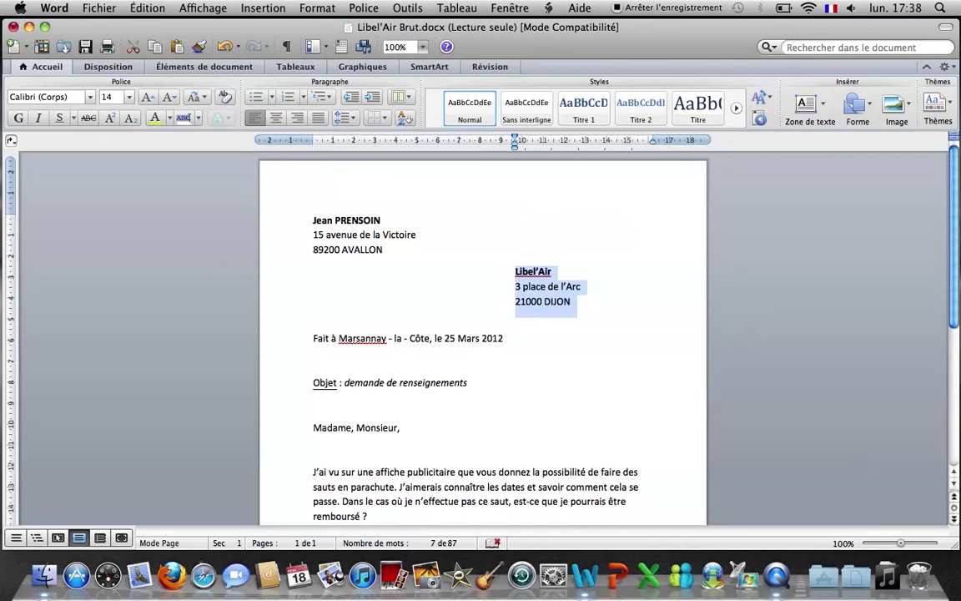
{"action": "left_click", "coordinate": [281, 360]}
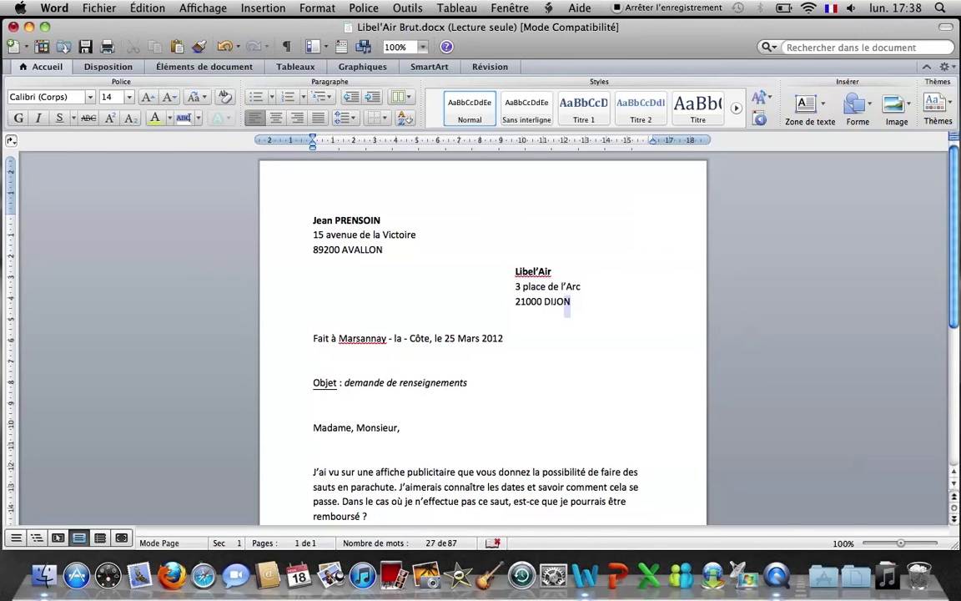
{"action": "left_click", "coordinate": [512, 271], "text": "shift"}
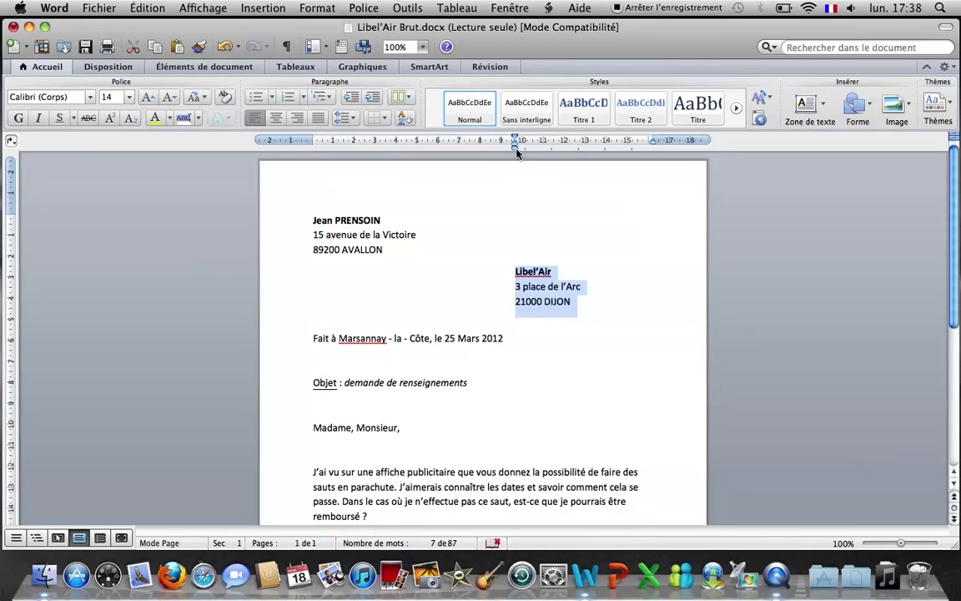
{"action": "mouse_move", "coordinate": [515, 150]}
{"action": "left_mouse_down"}
{"action": "mouse_move", "coordinate": [426, 150]}
{"action": "mouse_move", "coordinate": [521, 149]}
{"action": "left_mouse_up"}
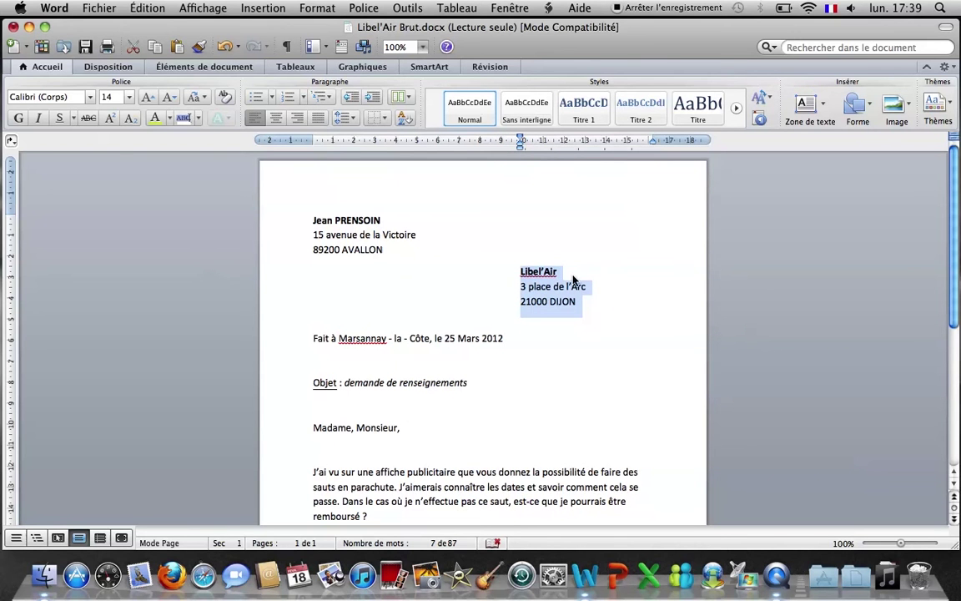
{"action": "mouse_move", "coordinate": [520, 151]}
{"action": "left_mouse_down"}
{"action": "mouse_move", "coordinate": [466, 150]}
{"action": "mouse_move", "coordinate": [521, 151]}
{"action": "left_mouse_up"}
{"action": "left_click", "coordinate": [468, 338]}
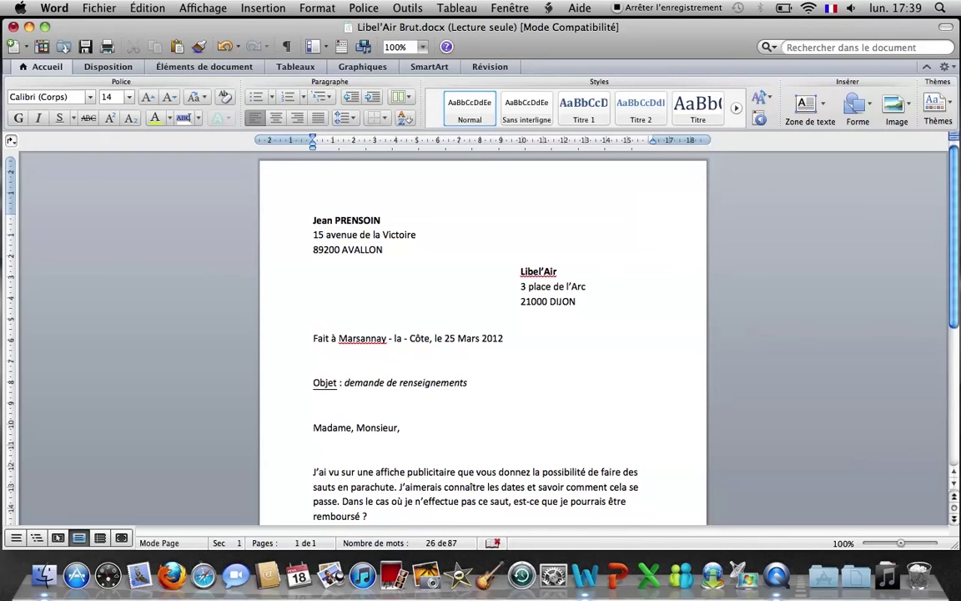
- Set the left indent of the "Fait à Marsannay" place-and-date line to about 7 cm, keeping it on one line
{"action": "triple_click", "coordinate": [517, 277]}
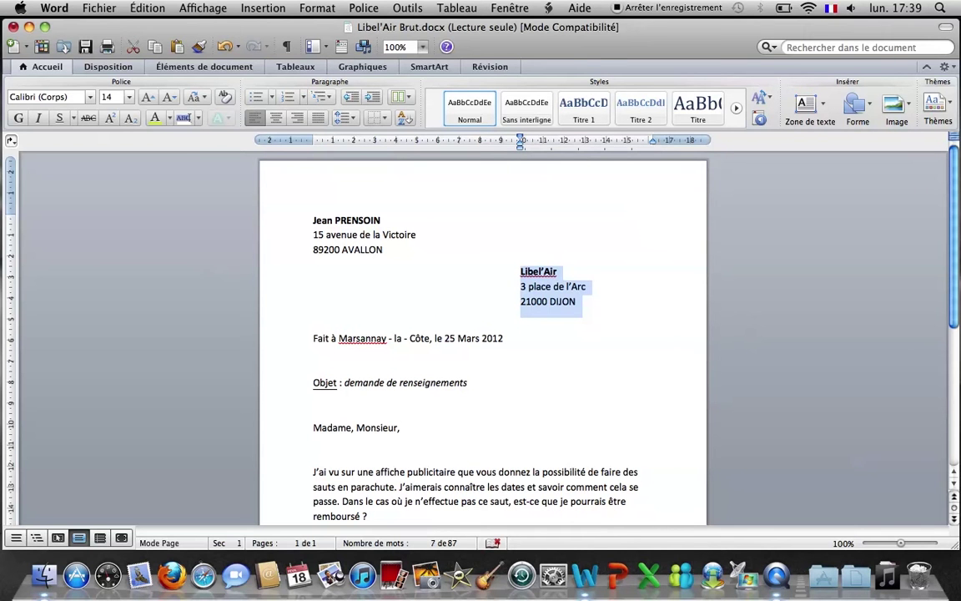
{"action": "left_click", "coordinate": [491, 338]}
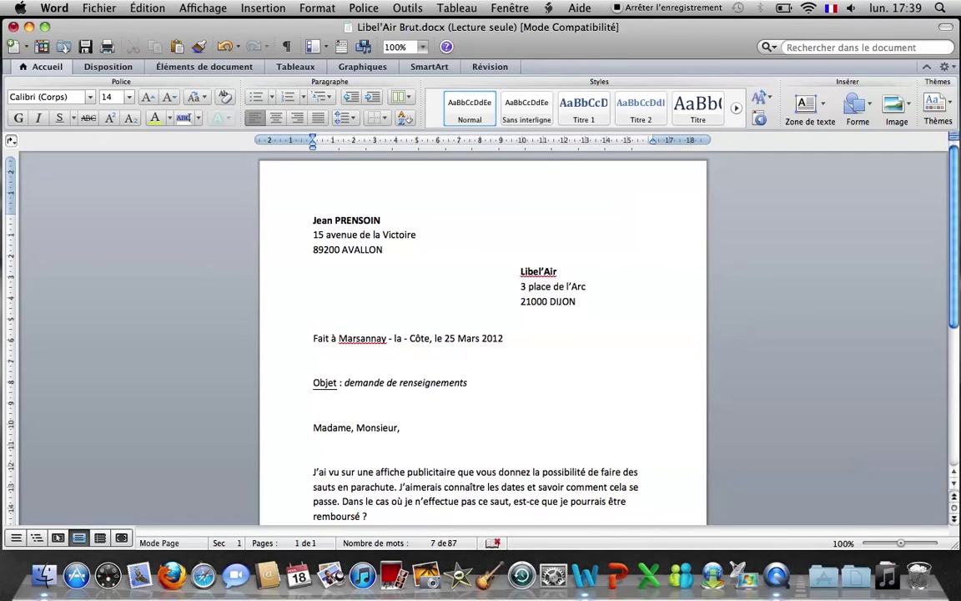
{"action": "left_click", "coordinate": [466, 338]}
{"action": "mouse_move", "coordinate": [314, 151]}
{"action": "left_mouse_down"}
{"action": "mouse_move", "coordinate": [432, 144]}
{"action": "mouse_move", "coordinate": [448, 162]}
{"action": "mouse_move", "coordinate": [490, 165]}
{"action": "left_mouse_up"}
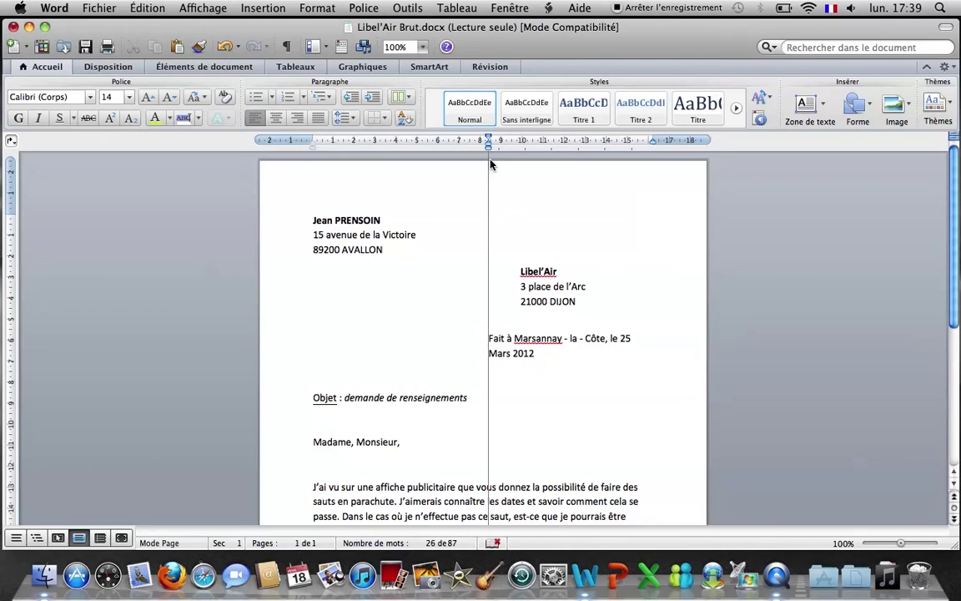
{"action": "mouse_move", "coordinate": [491, 165]}
{"action": "left_mouse_down"}
{"action": "mouse_move", "coordinate": [694, 150]}
{"action": "mouse_move", "coordinate": [463, 149]}
{"action": "left_mouse_up"}
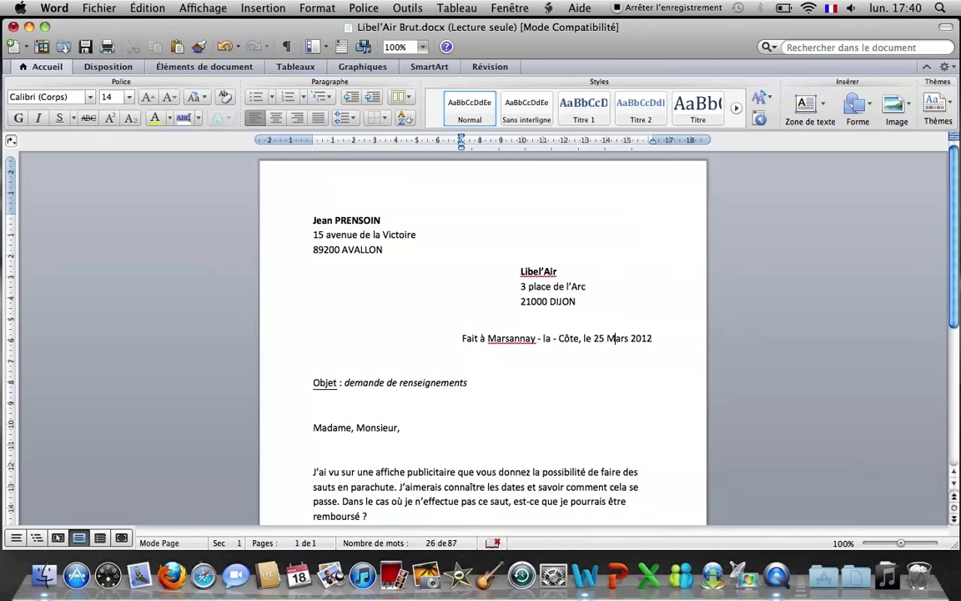
- Check the indents of the Libel'Air address block and date line, and examine the closing and signature lines
{"action": "mouse_move", "coordinate": [582, 302]}
{"action": "left_mouse_down"}
{"action": "mouse_move", "coordinate": [526, 286]}
{"action": "mouse_move", "coordinate": [521, 271]}
{"action": "left_mouse_up"}
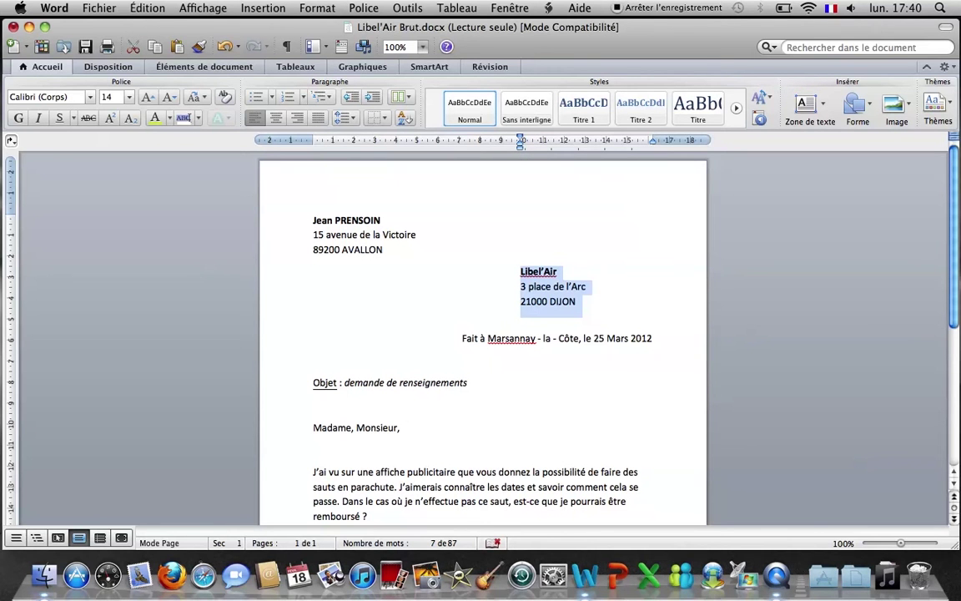
{"action": "left_click", "coordinate": [535, 338]}
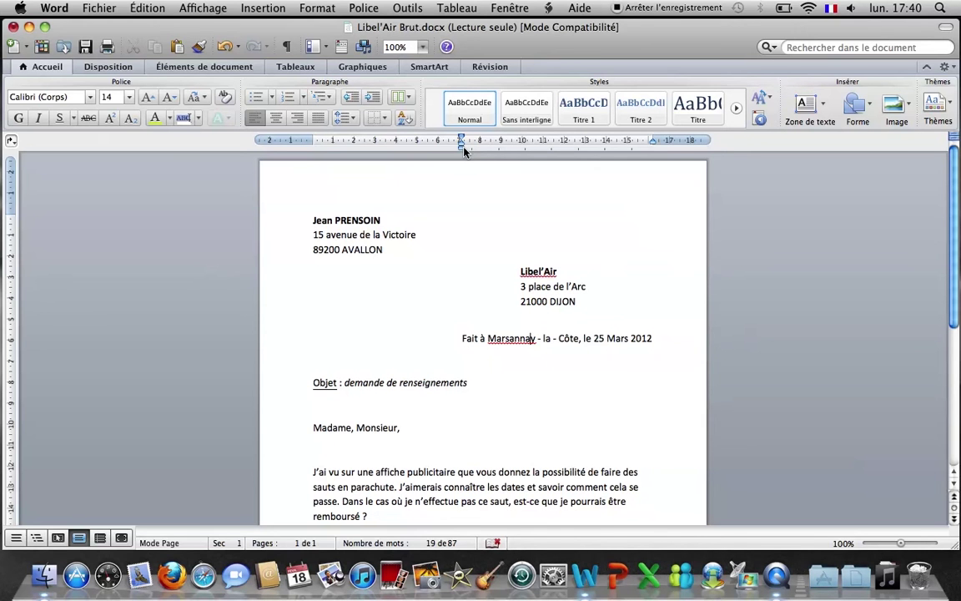
{"action": "mouse_move", "coordinate": [464, 150]}
{"action": "left_mouse_down"}
{"action": "mouse_move", "coordinate": [378, 142]}
{"action": "mouse_move", "coordinate": [462, 149]}
{"action": "left_mouse_up"}
{"action": "left_click", "coordinate": [383, 250]}
{"action": "scroll", "coordinate": [482, 333], "scroll_direction": "down", "scroll_amount": 5}
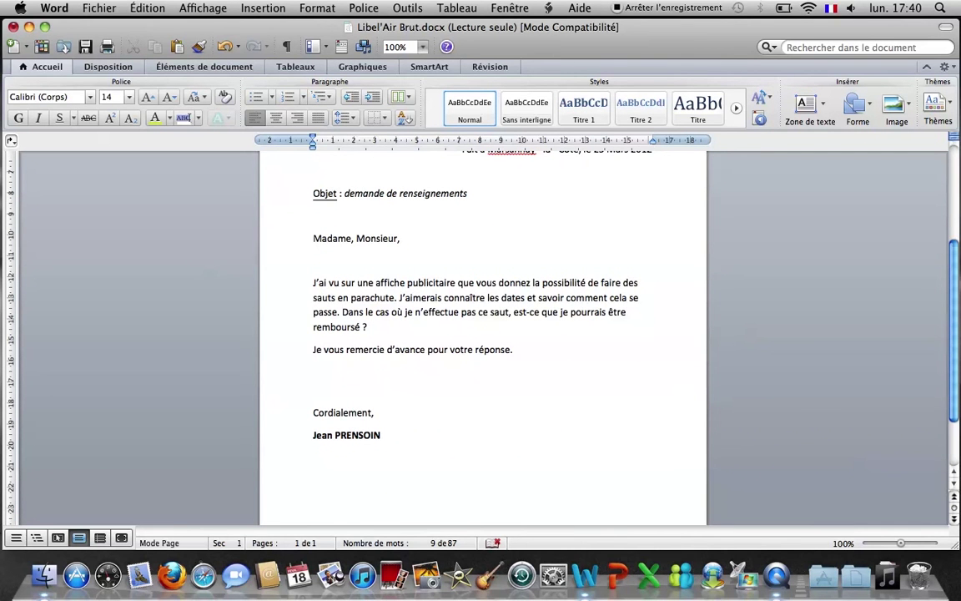
{"action": "scroll", "coordinate": [482, 334], "scroll_direction": "up", "scroll_amount": 5}
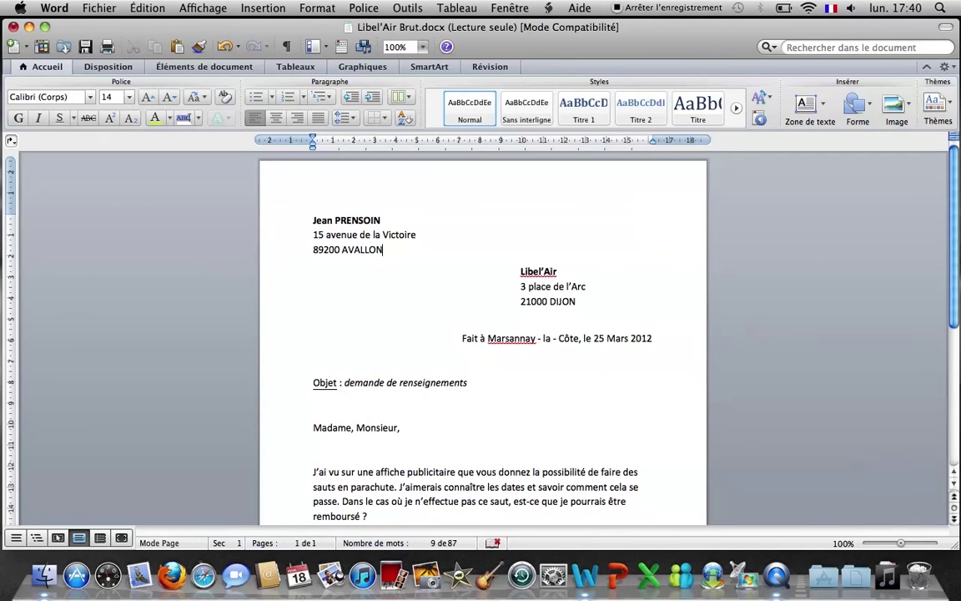
{"action": "scroll", "coordinate": [482, 334], "scroll_direction": "down", "scroll_amount": 6}
{"action": "left_click_drag", "start_coordinate": [387, 417], "coordinate": [313, 380]}
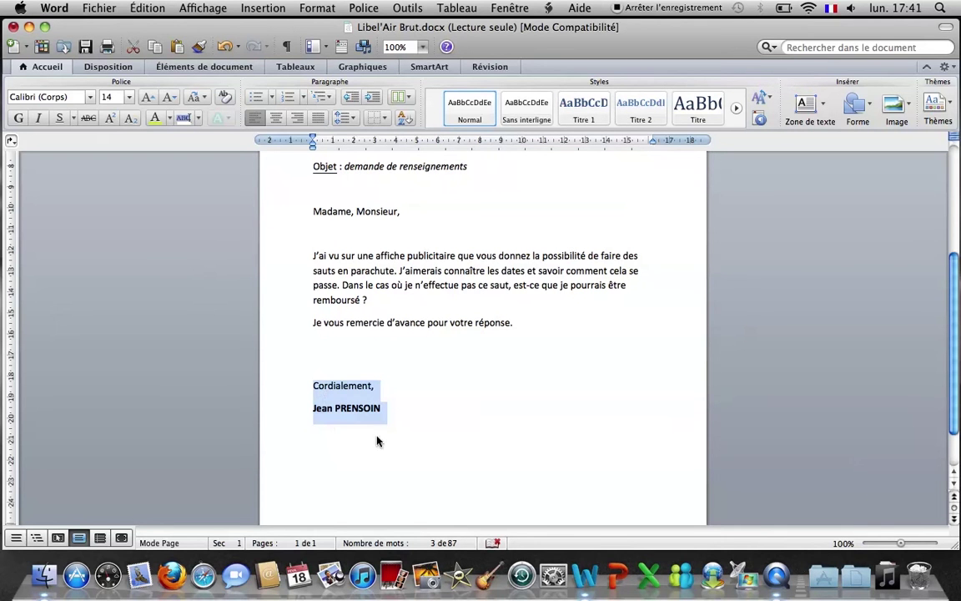
{"action": "scroll", "coordinate": [790, 388], "scroll_direction": "up", "scroll_amount": 10}
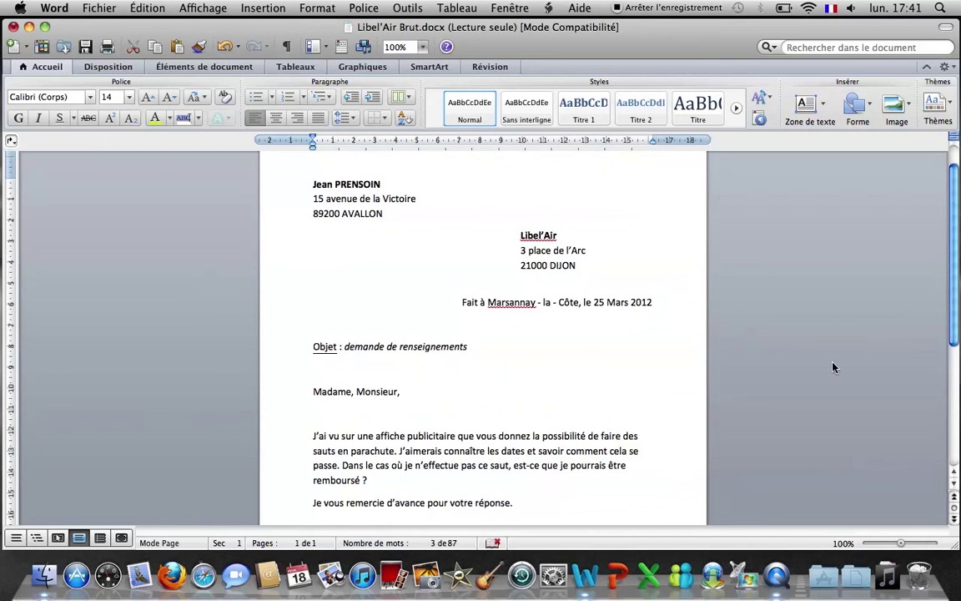
- Set the left indent of the "Cordialement," line and the signature name below it to about 10 cm
{"action": "mouse_move", "coordinate": [958, 201]}
{"action": "left_mouse_down"}
{"action": "mouse_move", "coordinate": [956, 237]}
{"action": "mouse_move", "coordinate": [957, 171]}
{"action": "left_mouse_up"}
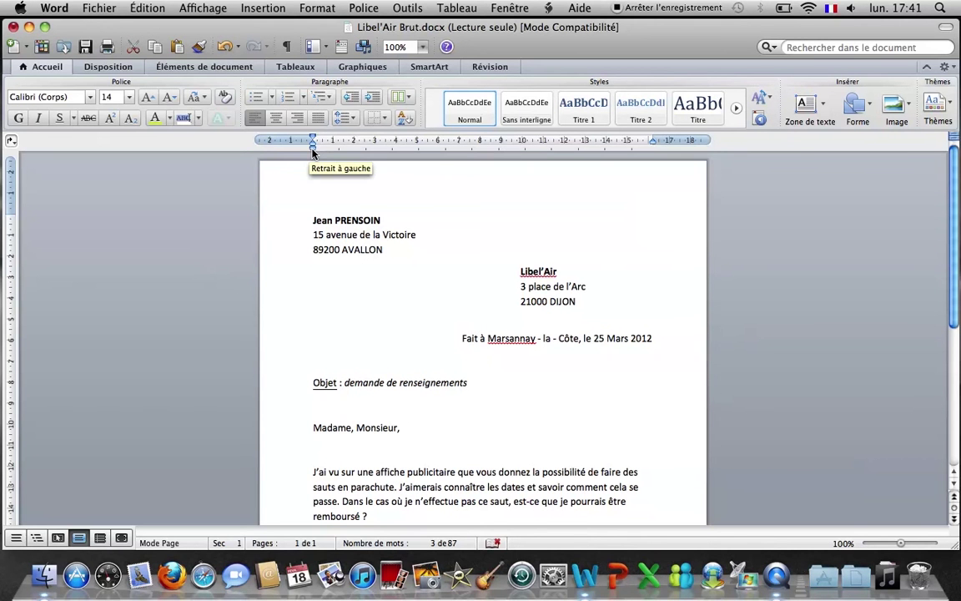
{"action": "left_click_drag", "start_coordinate": [313, 151], "coordinate": [312, 152]}
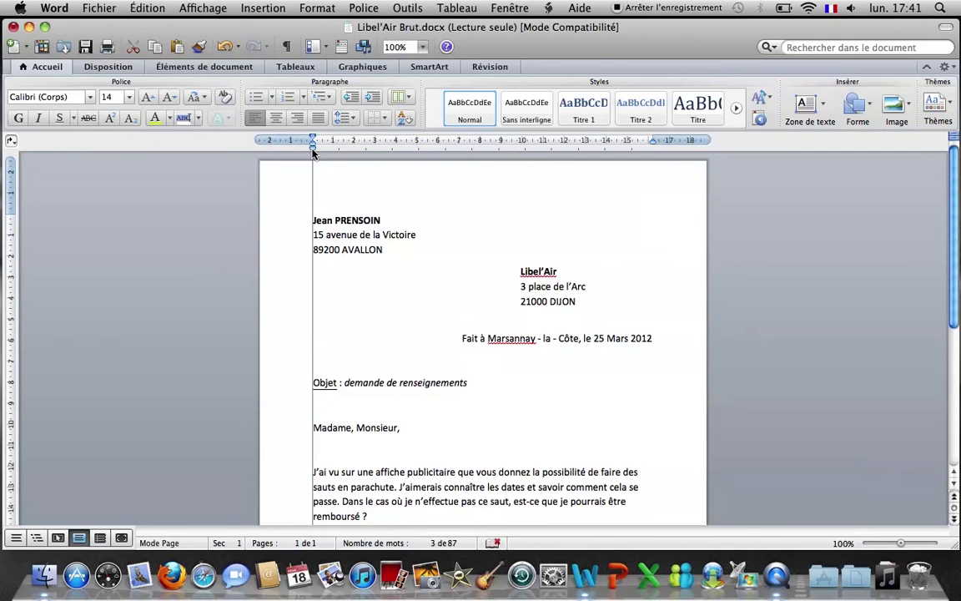
{"action": "mouse_move", "coordinate": [313, 150]}
{"action": "left_mouse_down"}
{"action": "mouse_move", "coordinate": [518, 158]}
{"action": "mouse_move", "coordinate": [523, 287]}
{"action": "left_mouse_up"}
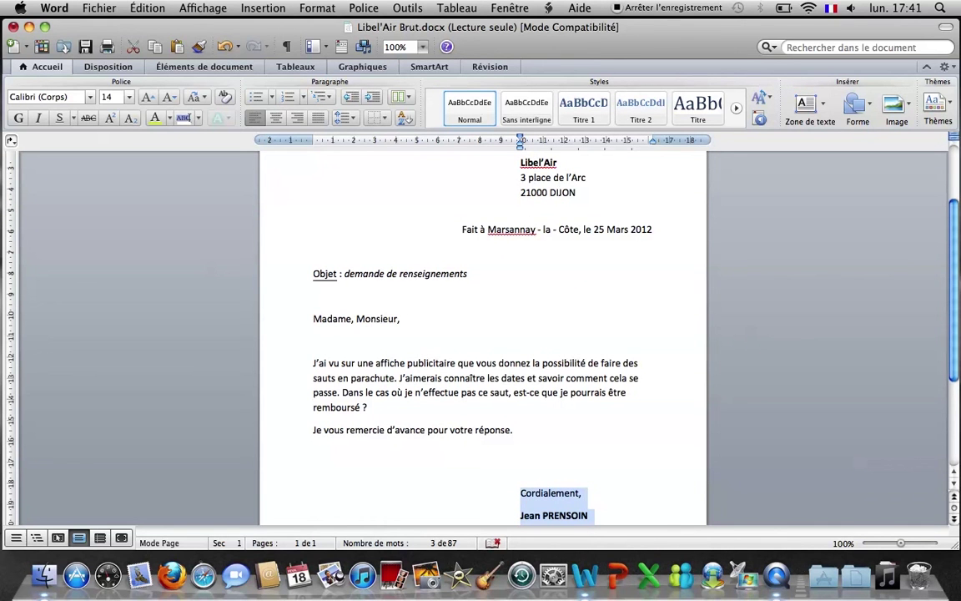
{"action": "left_click", "coordinate": [501, 456]}
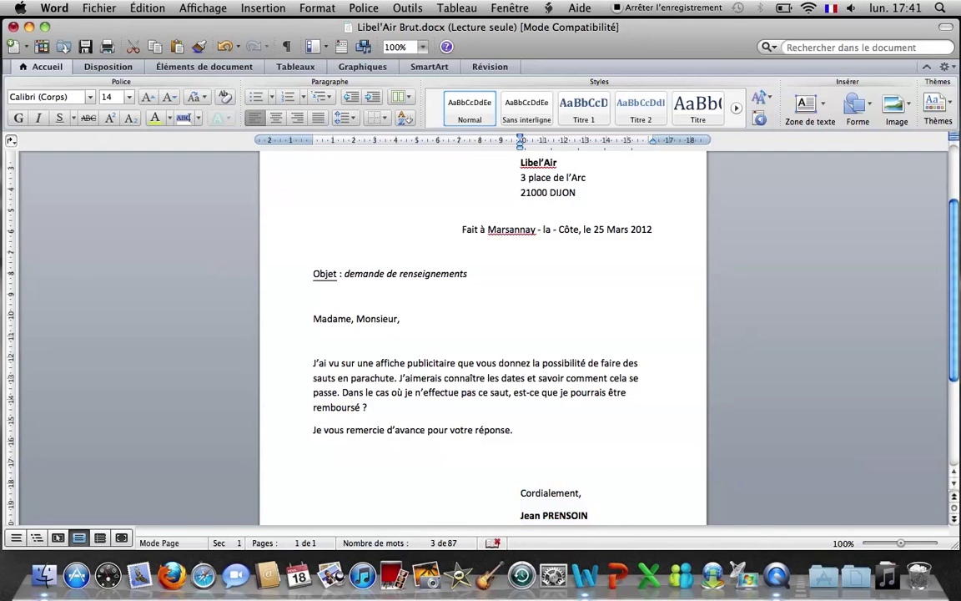
- Justify the body paragraph beginning "J'ai vu sur une affiche publicitaire"
{"action": "left_click", "coordinate": [312, 296]}
{"action": "scroll", "coordinate": [480, 333], "scroll_direction": "down", "scroll_amount": 2}
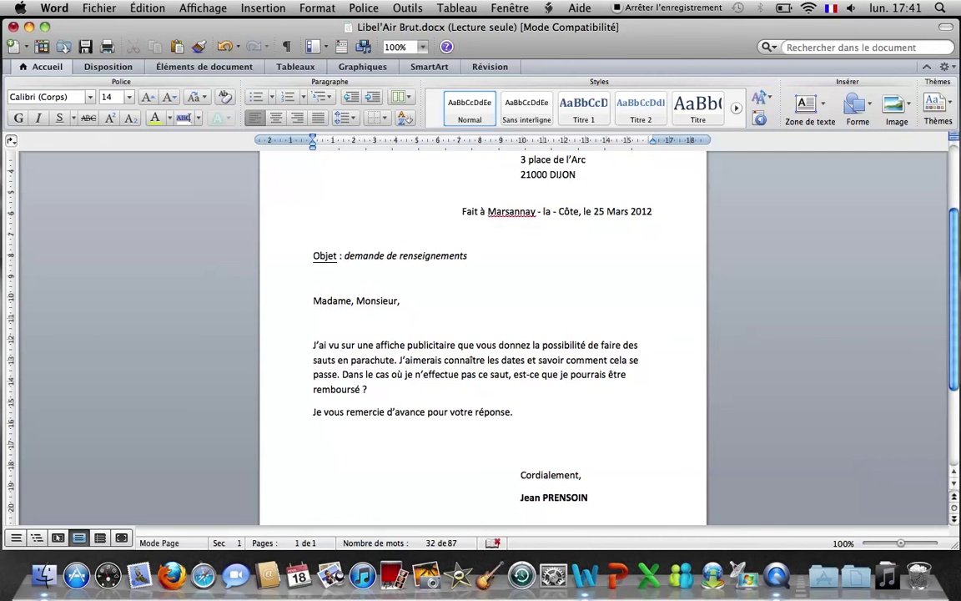
{"action": "left_click_drag", "start_coordinate": [368, 388], "coordinate": [312, 359]}
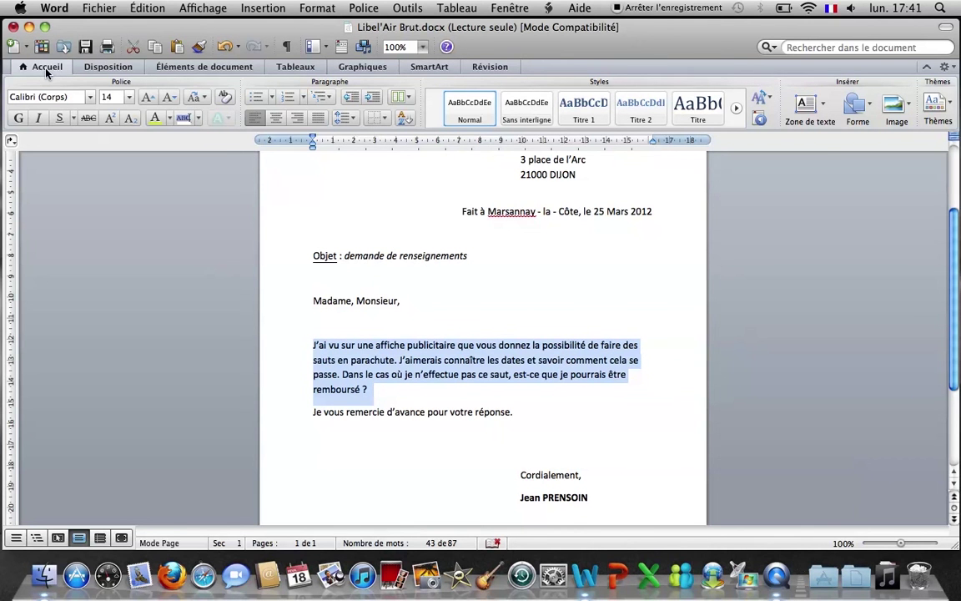
{"action": "left_click", "coordinate": [320, 118]}
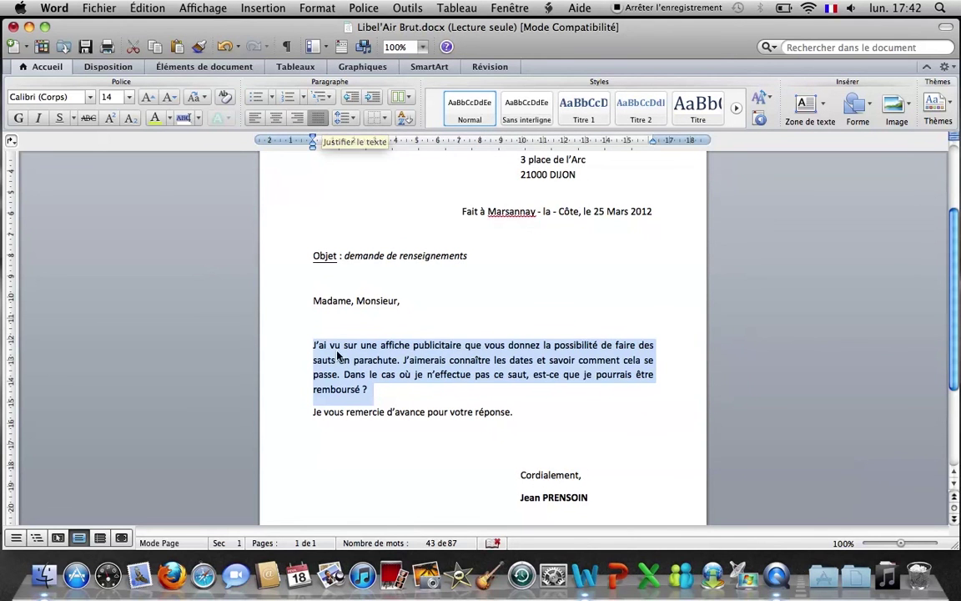
{"action": "left_click", "coordinate": [400, 300]}
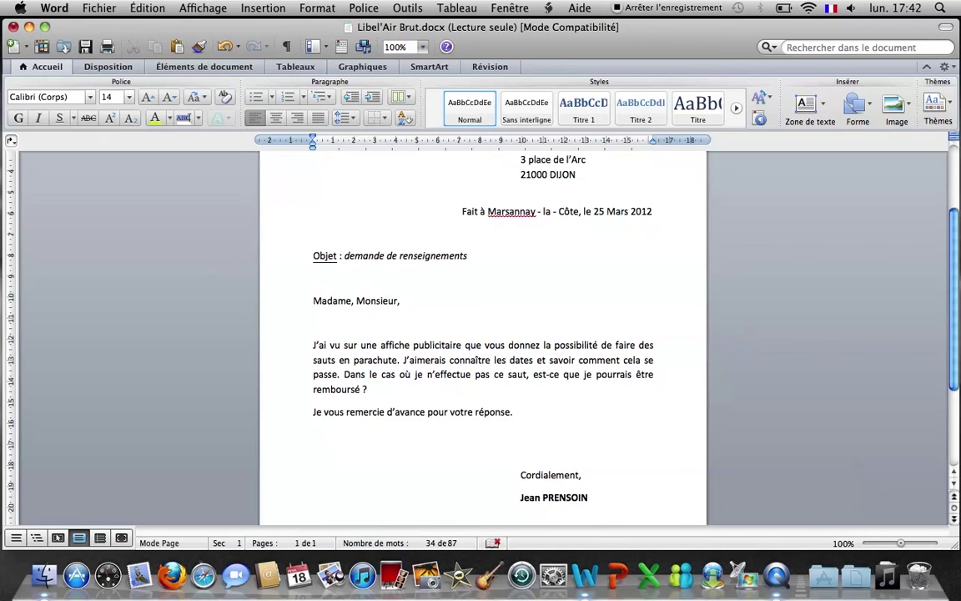
- Indent the first line of the "Objet : demande de renseignements" line and the "Madame, Monsieur," greeting by about 1.25 cm
{"action": "scroll", "coordinate": [482, 334], "scroll_direction": "up", "scroll_amount": 3}
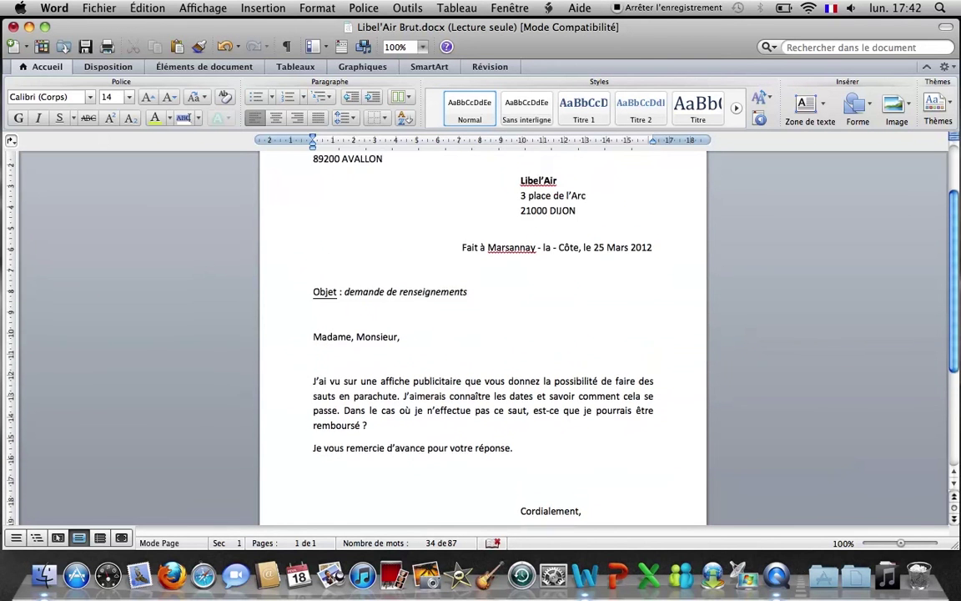
{"action": "scroll", "coordinate": [482, 333], "scroll_direction": "up", "scroll_amount": 3}
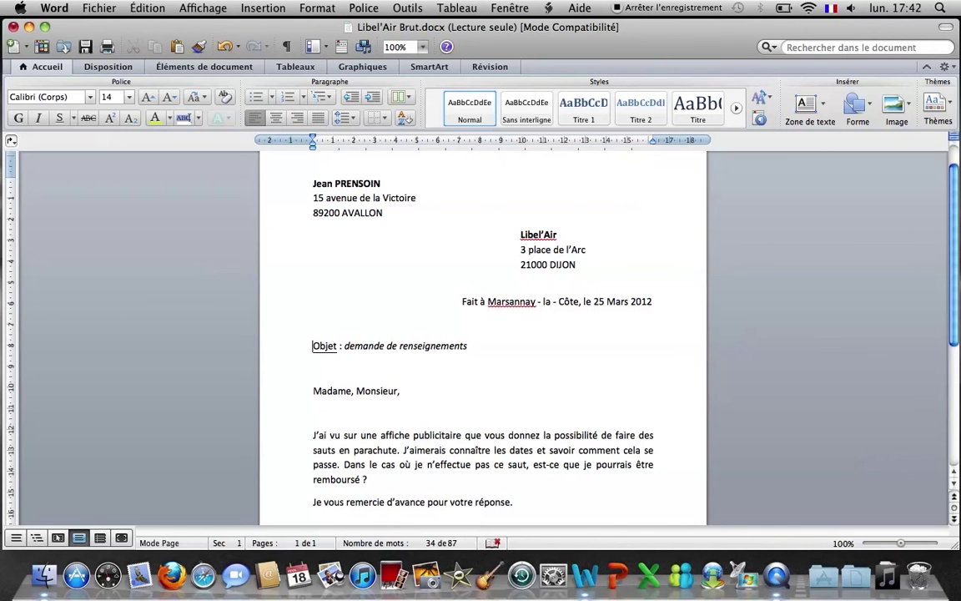
{"action": "left_click", "coordinate": [312, 346]}
{"action": "key", "text": "Tab"}
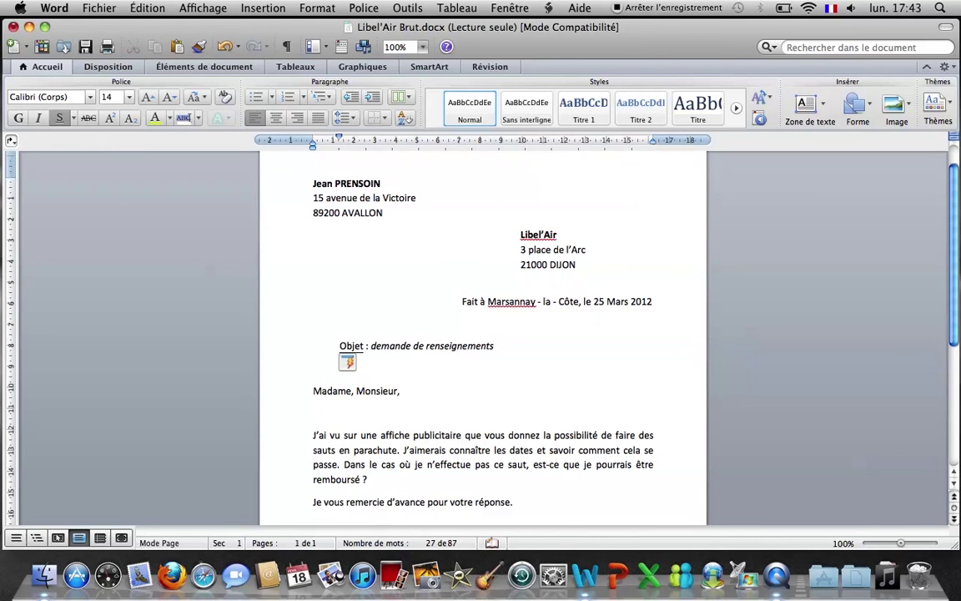
{"action": "key", "text": "Down"}
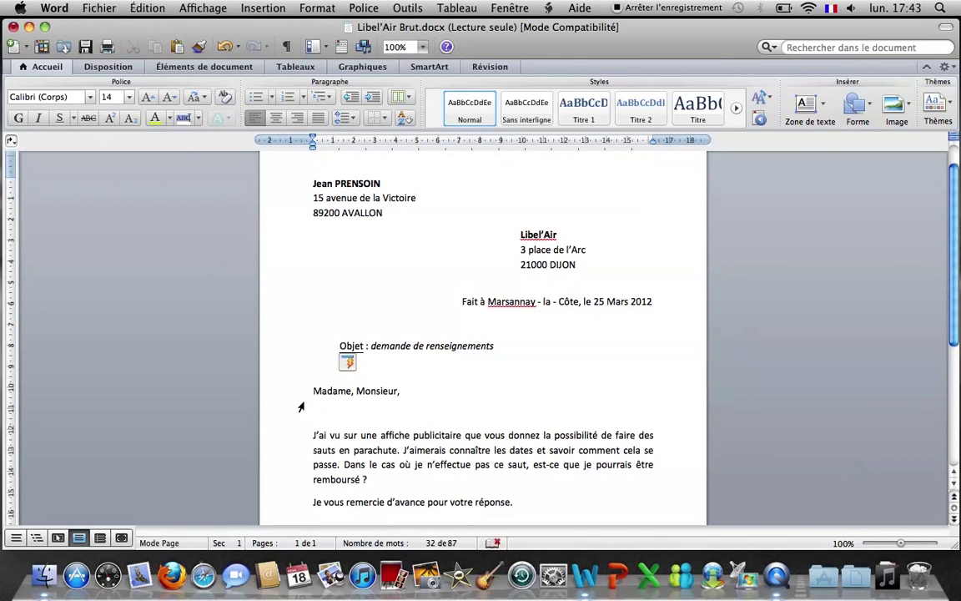
{"action": "left_click", "coordinate": [313, 391]}
{"action": "key", "text": "Tab"}
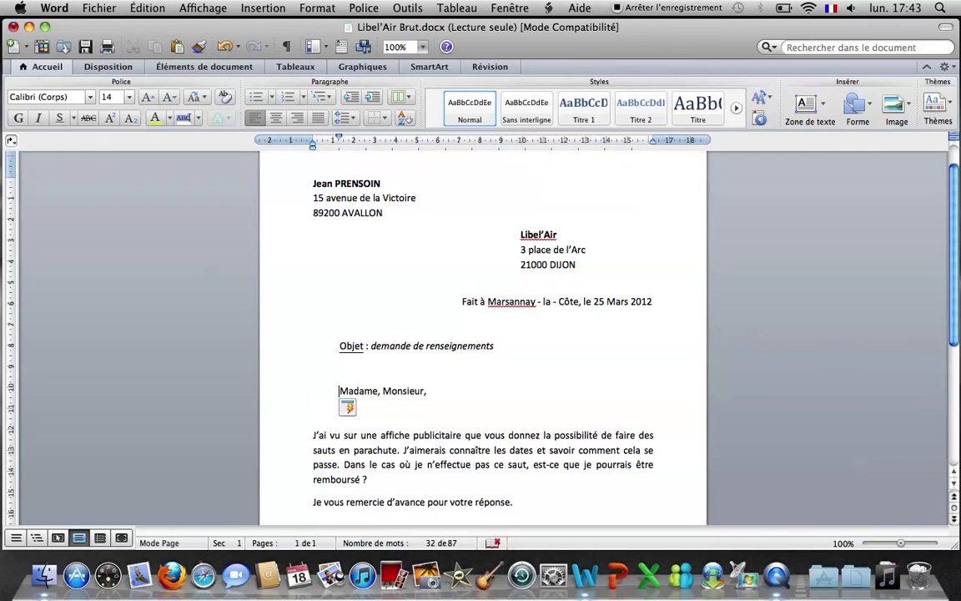
- Indent the first line of the "J'ai vu sur une affiche" paragraph and of "Je vous remercie d'avance" by about 1.25 cm
{"action": "left_click", "coordinate": [313, 435]}
{"action": "key", "text": "Tab"}
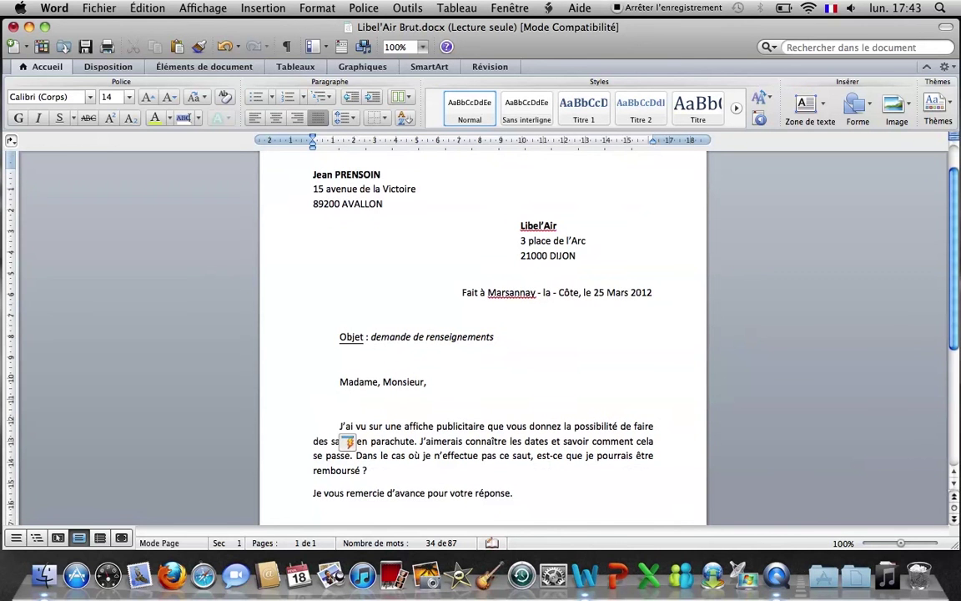
{"action": "left_click", "coordinate": [313, 484]}
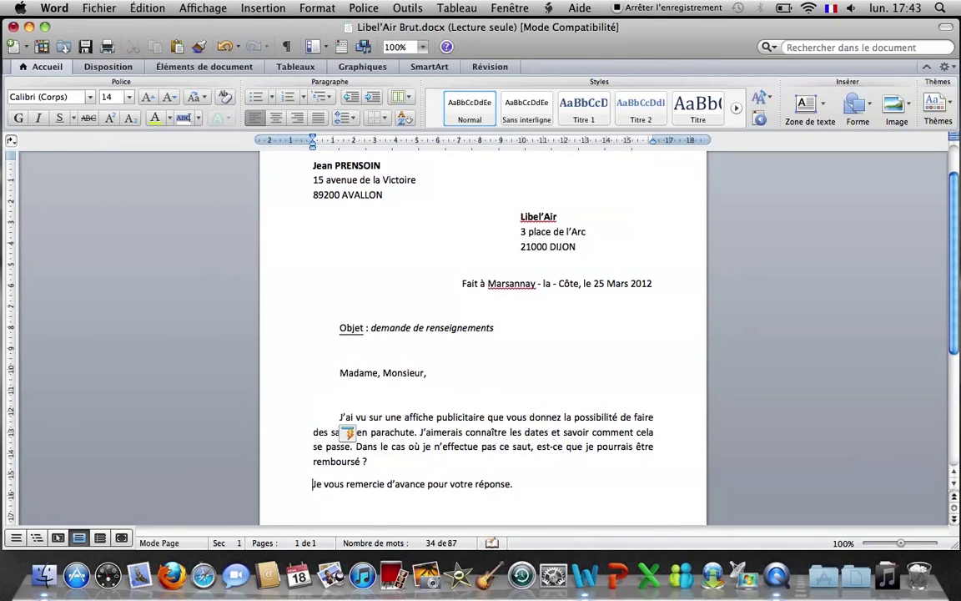
{"action": "key", "text": "Tab"}
{"action": "key", "text": "Up"}
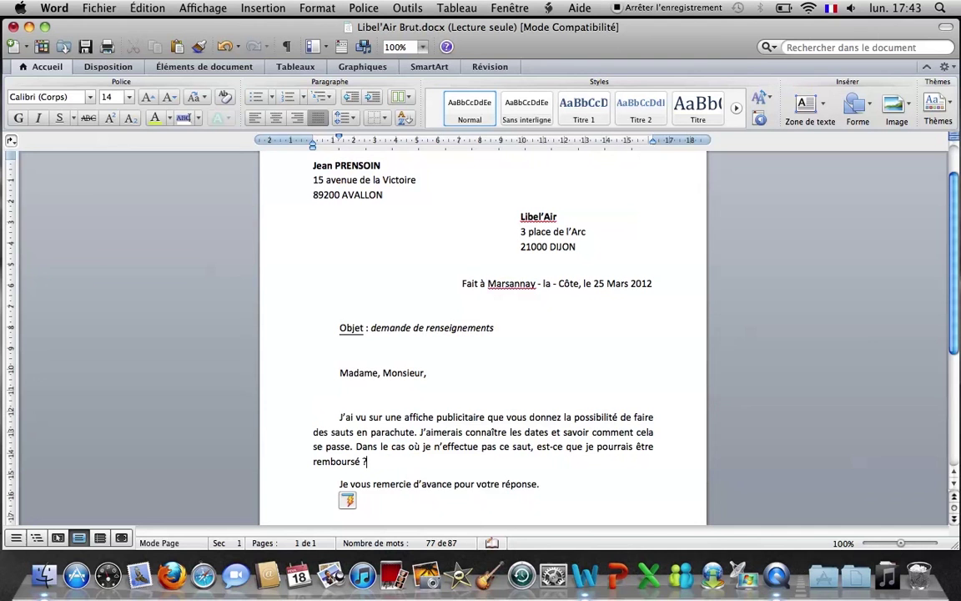
{"action": "scroll", "coordinate": [483, 334], "scroll_direction": "down", "scroll_amount": 1}
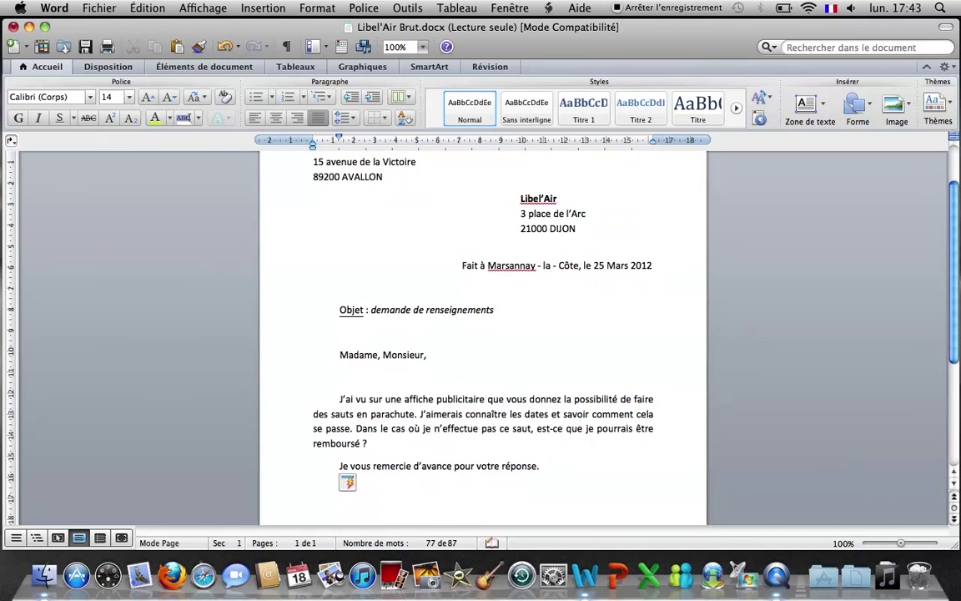
{"action": "key", "text": "End"}
{"action": "left_click", "coordinate": [355, 487]}
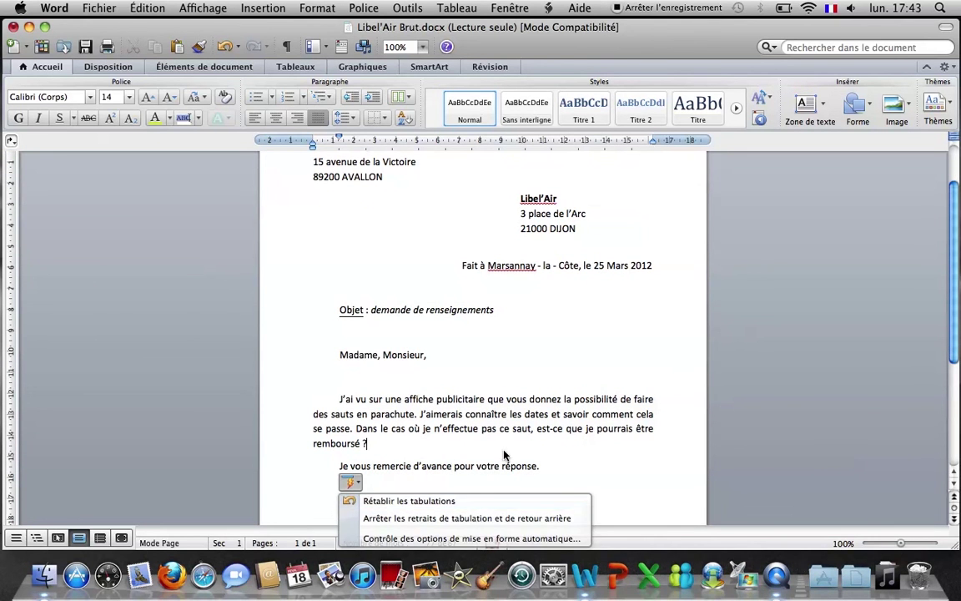
{"action": "left_click", "coordinate": [398, 501]}
{"action": "left_click", "coordinate": [460, 465]}
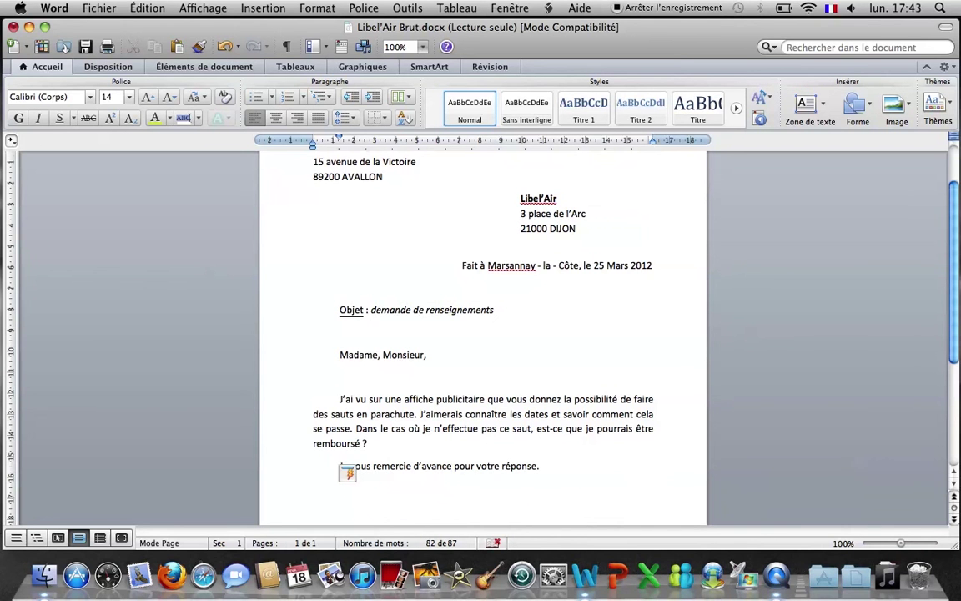
- Review the layout of the whole letter, from the sender's address block to the closing and signature
{"action": "scroll", "coordinate": [482, 334], "scroll_direction": "down", "scroll_amount": 2}
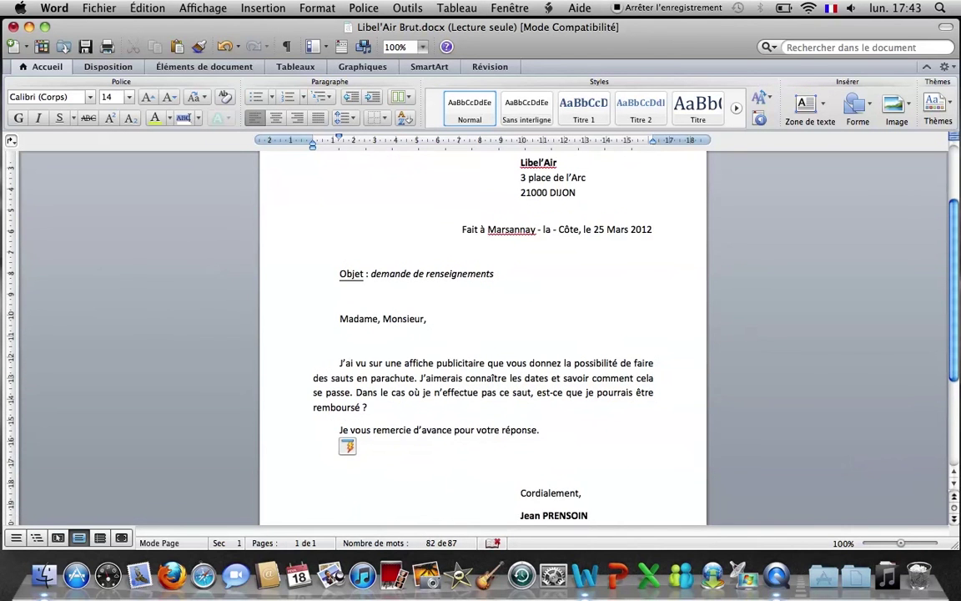
{"action": "scroll", "coordinate": [483, 333], "scroll_direction": "down", "scroll_amount": 3}
{"action": "scroll", "coordinate": [466, 357], "scroll_direction": "down", "scroll_amount": 1}
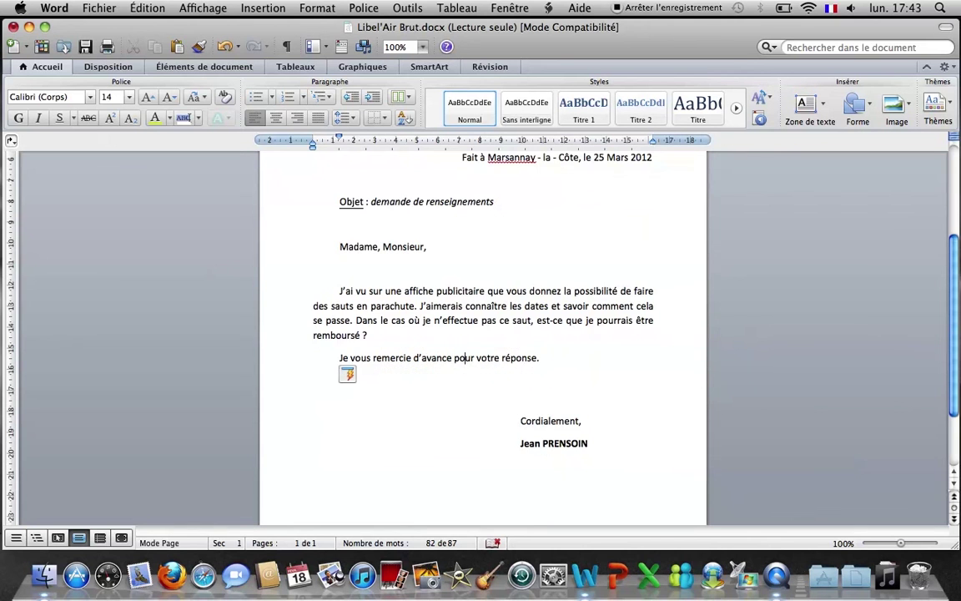
{"action": "scroll", "coordinate": [482, 334], "scroll_direction": "up", "scroll_amount": 10}
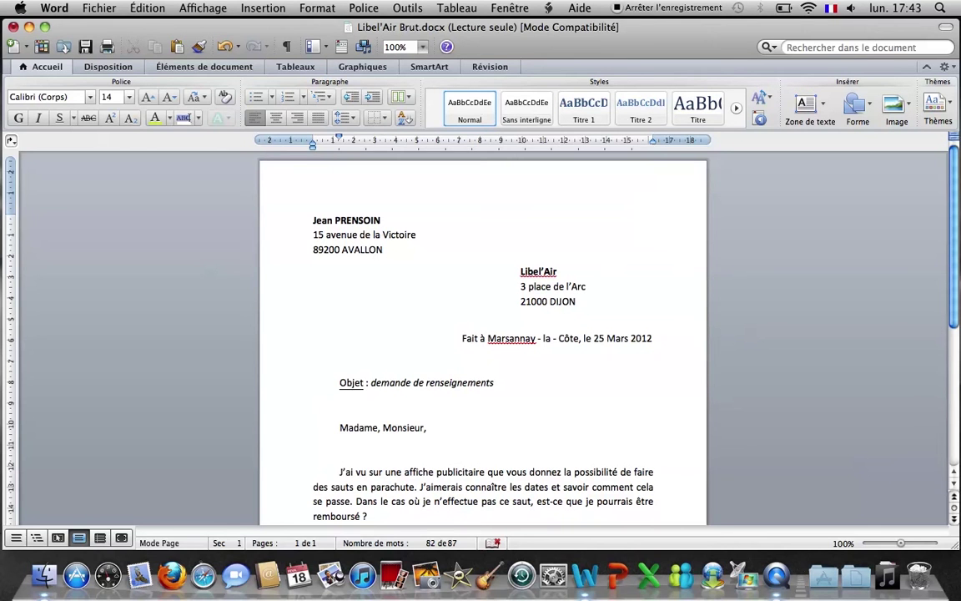
{"action": "scroll", "coordinate": [482, 334], "scroll_direction": "down", "scroll_amount": 5}
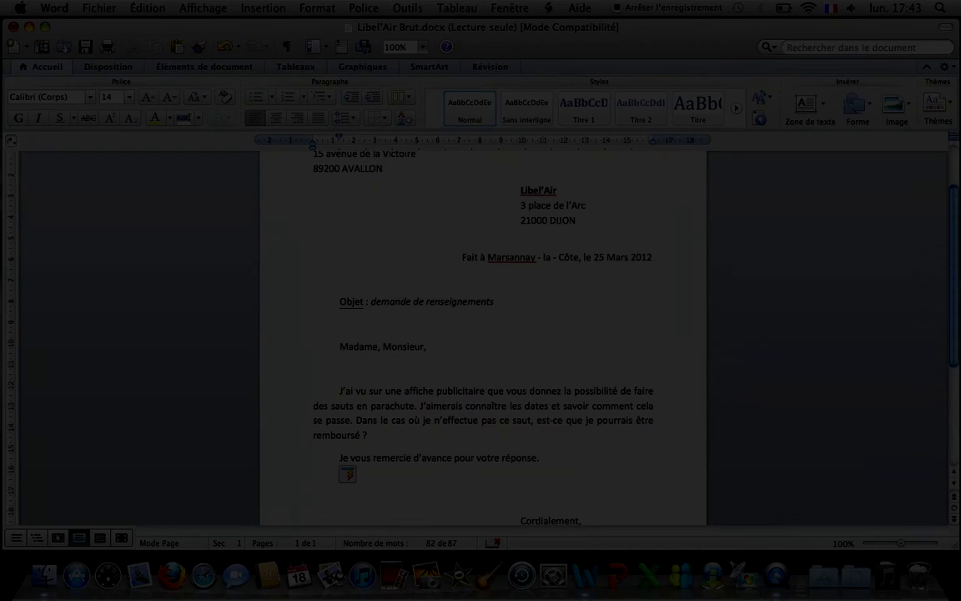